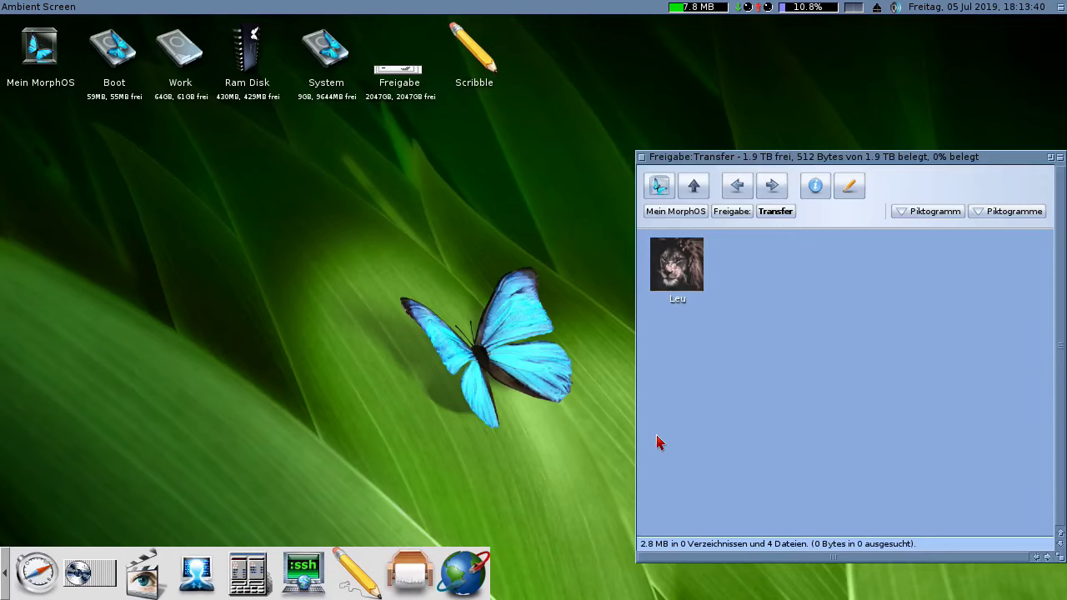
Launch LEU, shrink and move its window, and load test3.ods from the Transfer folder
{"action": "double_click", "coordinate": [675, 280]}
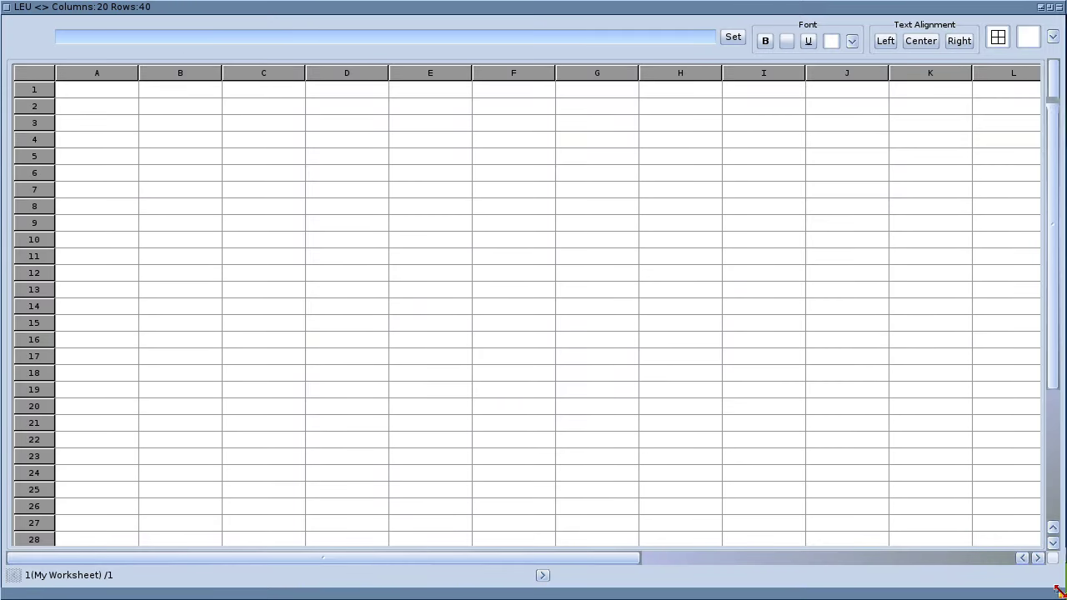
{"action": "left_click_drag", "start_coordinate": [1058, 588], "coordinate": [700, 437]}
{"action": "left_click_drag", "start_coordinate": [353, 7], "coordinate": [496, 63]}
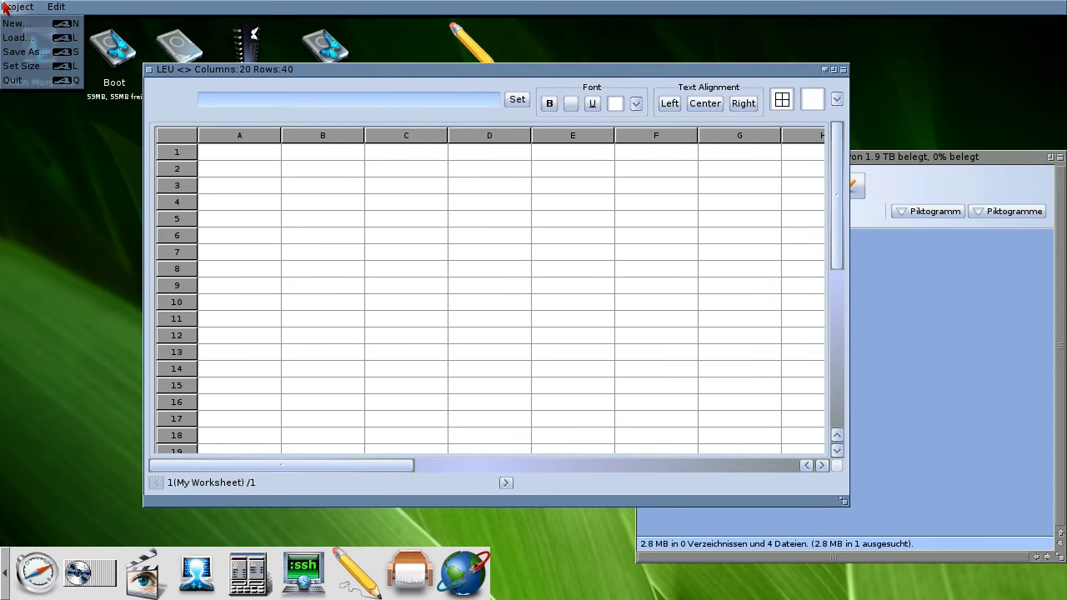
{"action": "right_click", "coordinate": [38, 42]}
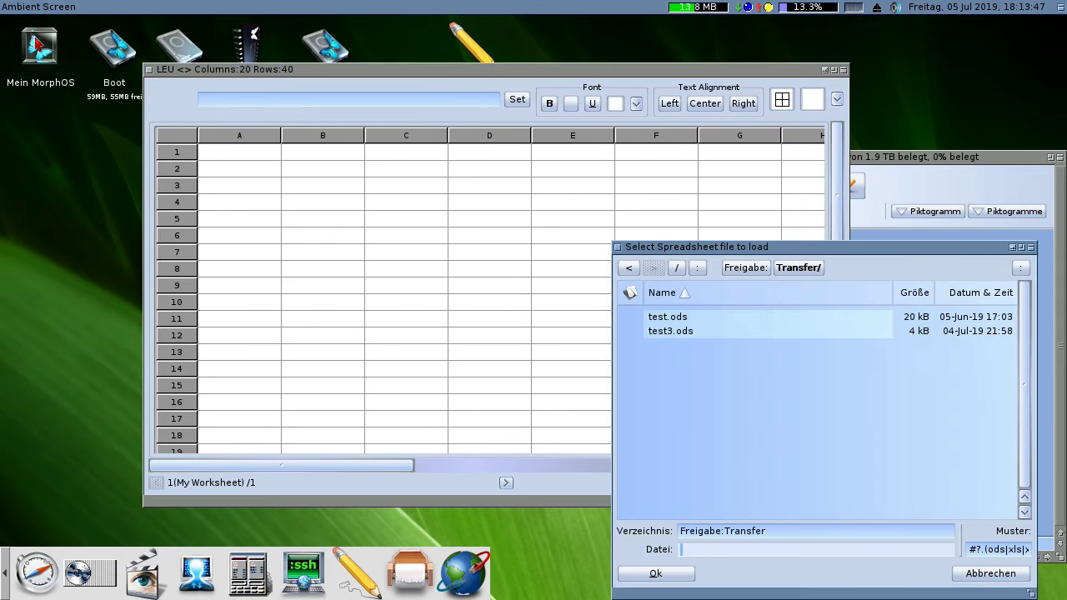
{"action": "double_click", "coordinate": [673, 331]}
Copy the A1:B8 number block and paste a trial copy at D3
{"action": "left_click_drag", "start_coordinate": [265, 150], "coordinate": [333, 274]}
{"action": "right_click", "coordinate": [161, 7]}
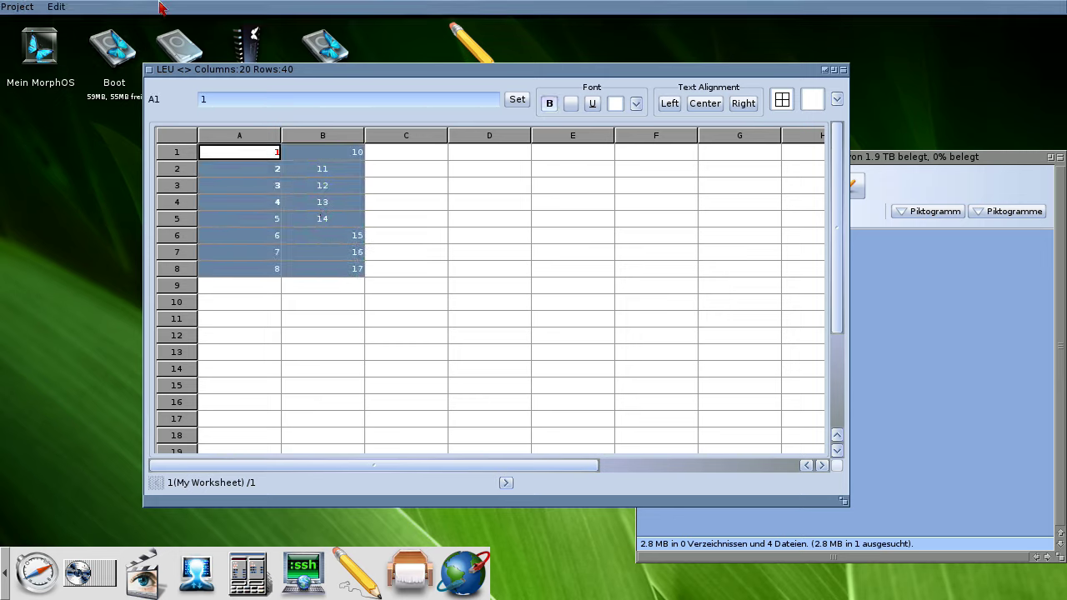
{"action": "mouse_move", "coordinate": [56, 7]}
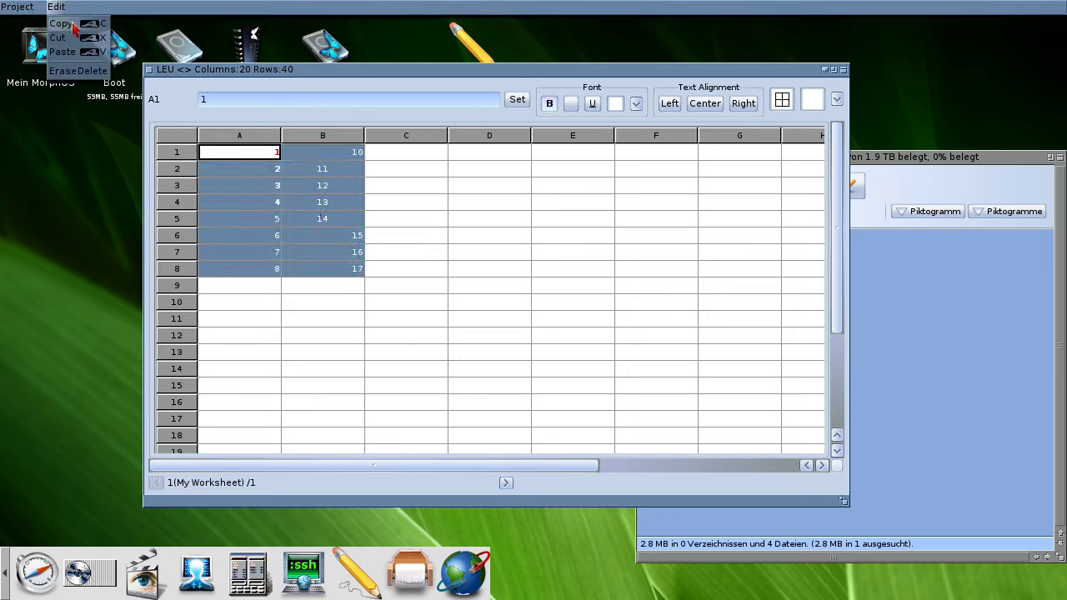
{"action": "left_click", "coordinate": [492, 194]}
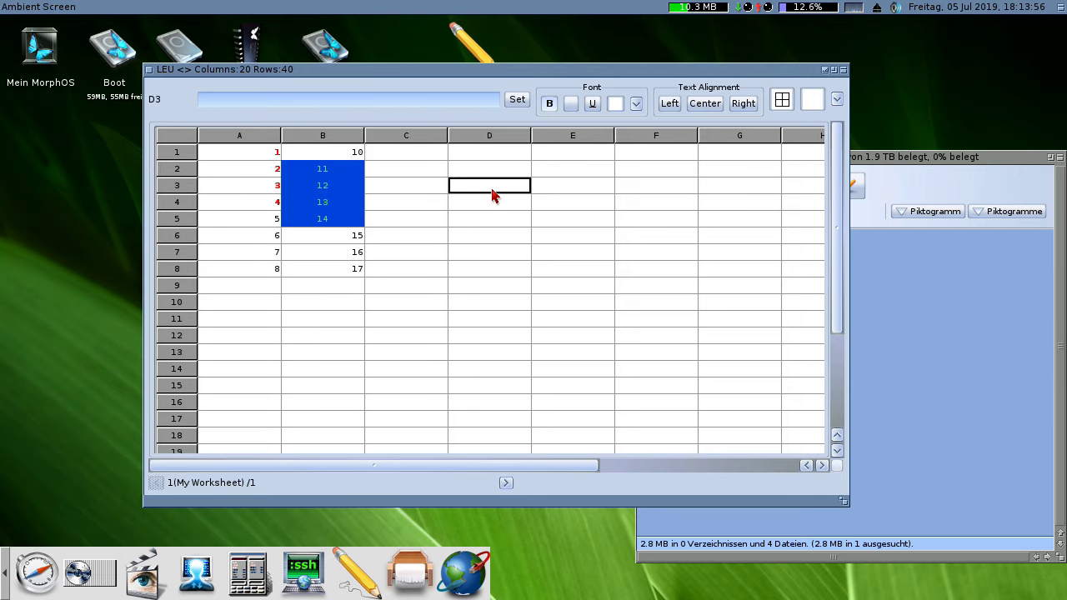
{"action": "right_click", "coordinate": [179, 8]}
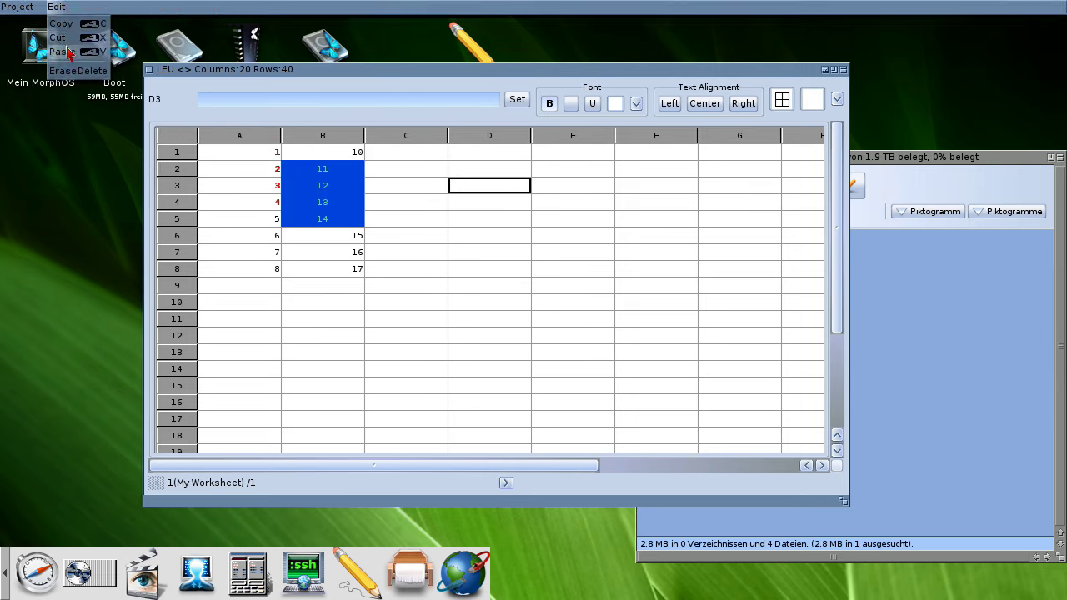
{"action": "left_click", "coordinate": [67, 53]}
{"action": "left_click", "coordinate": [564, 171]}
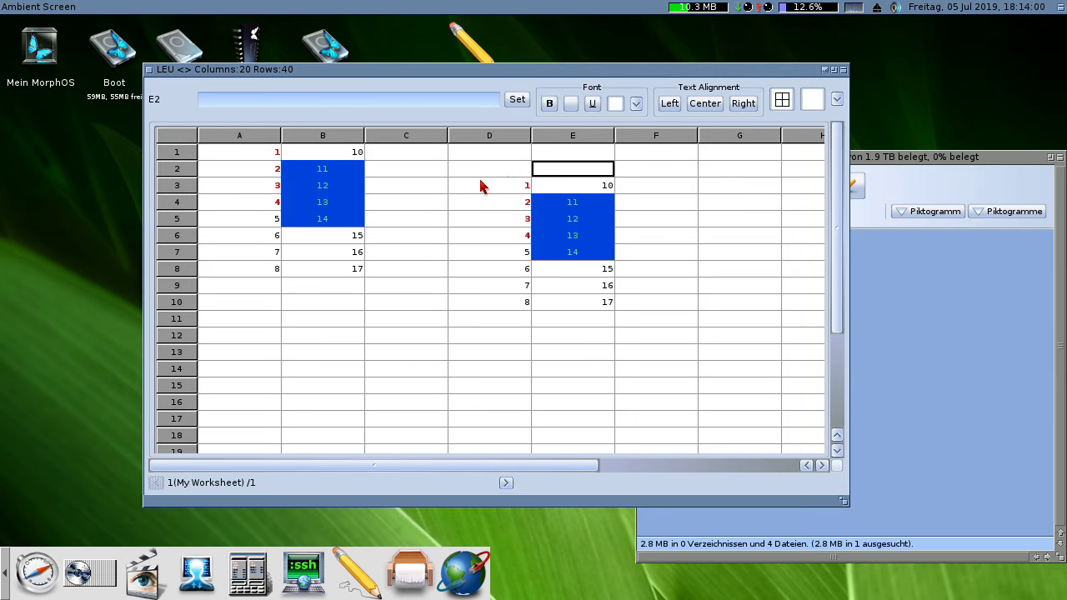
Erase the pasted copy from D3:E10, leaving columns D and E empty
{"action": "left_click_drag", "start_coordinate": [479, 185], "coordinate": [597, 300]}
{"action": "right_click", "coordinate": [184, 21]}
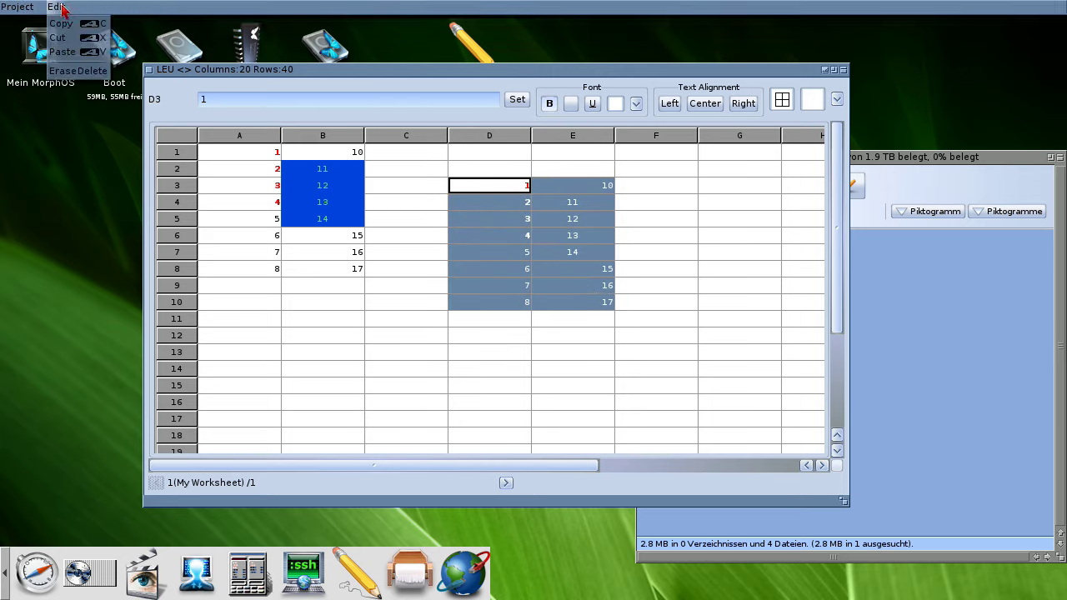
{"action": "left_click", "coordinate": [63, 70]}
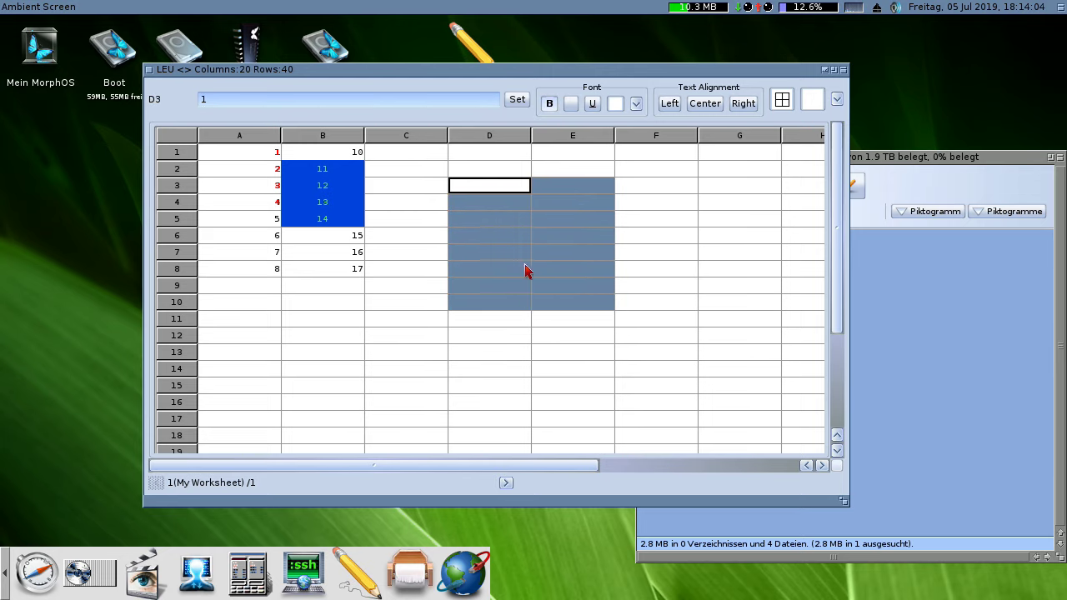
{"action": "left_click_drag", "start_coordinate": [480, 191], "coordinate": [590, 302]}
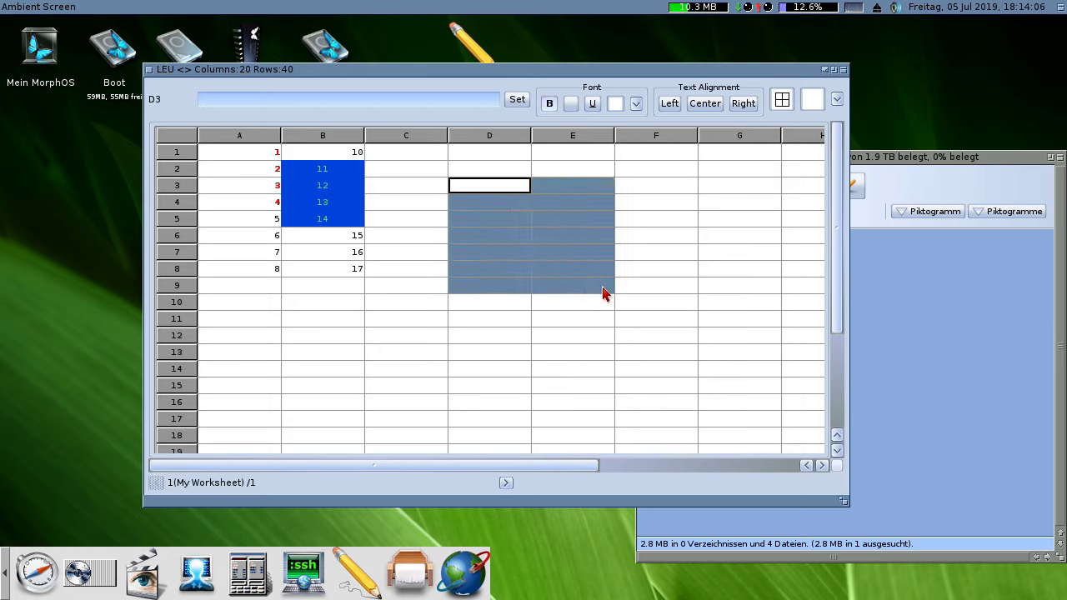
{"action": "right_click", "coordinate": [207, 7]}
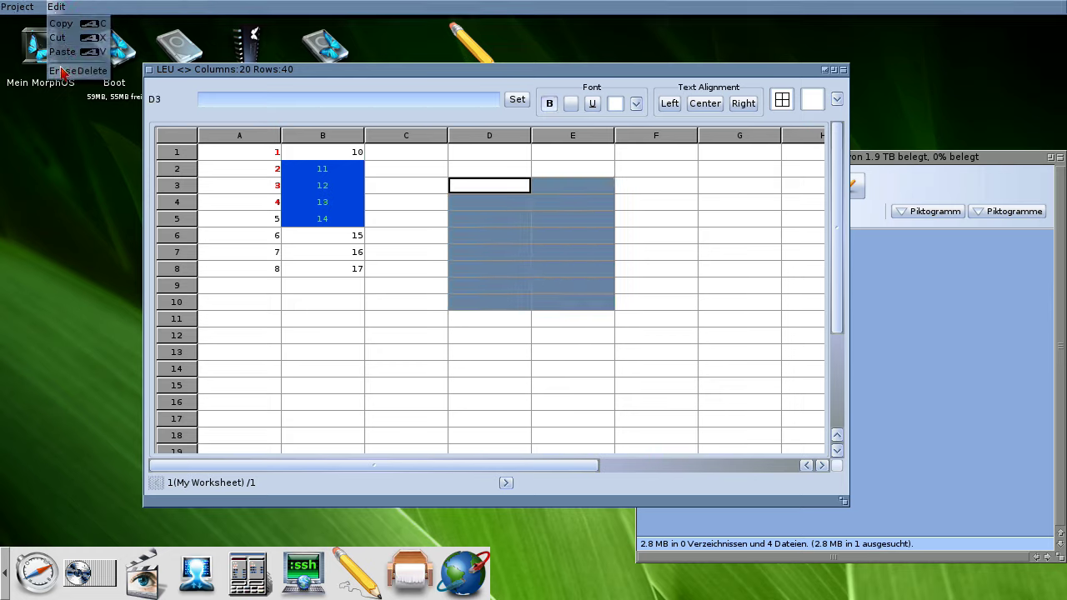
{"action": "left_click", "coordinate": [502, 251]}
{"action": "mouse_move", "coordinate": [488, 191]}
{"action": "left_mouse_down"}
{"action": "mouse_move", "coordinate": [773, 417]}
{"action": "mouse_move", "coordinate": [831, 441]}
{"action": "left_mouse_up"}
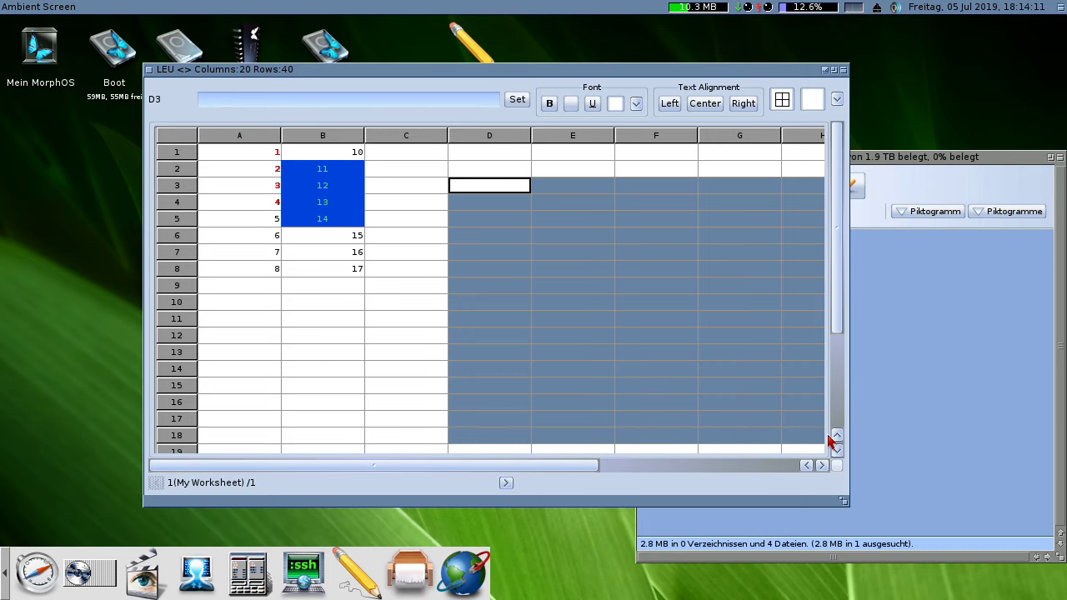
{"action": "right_click", "coordinate": [221, 7]}
{"action": "left_click", "coordinate": [556, 286]}
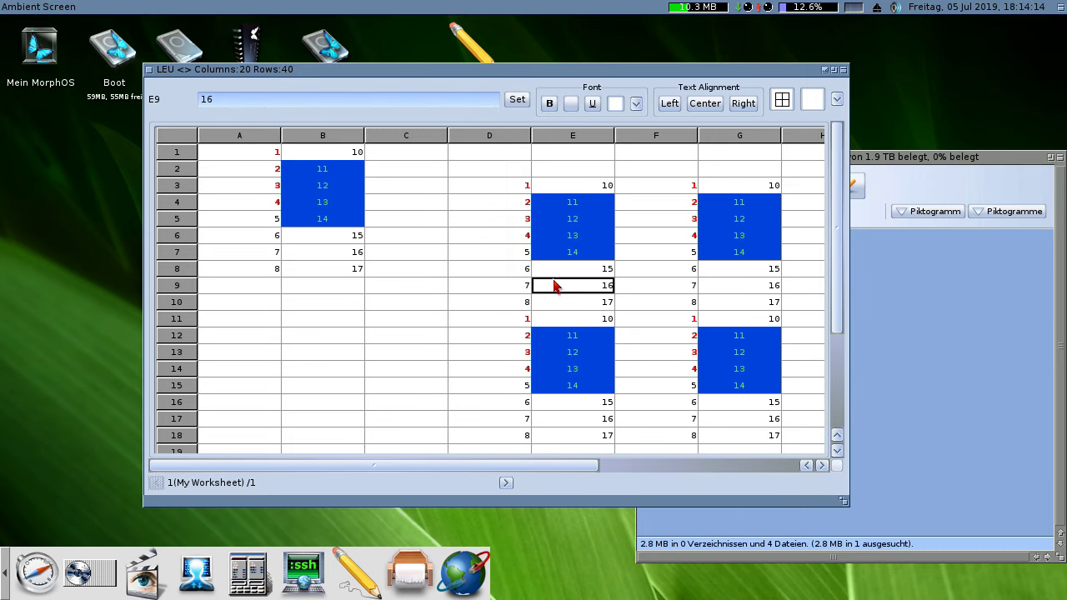
{"action": "left_click_drag", "start_coordinate": [490, 186], "coordinate": [831, 447]}
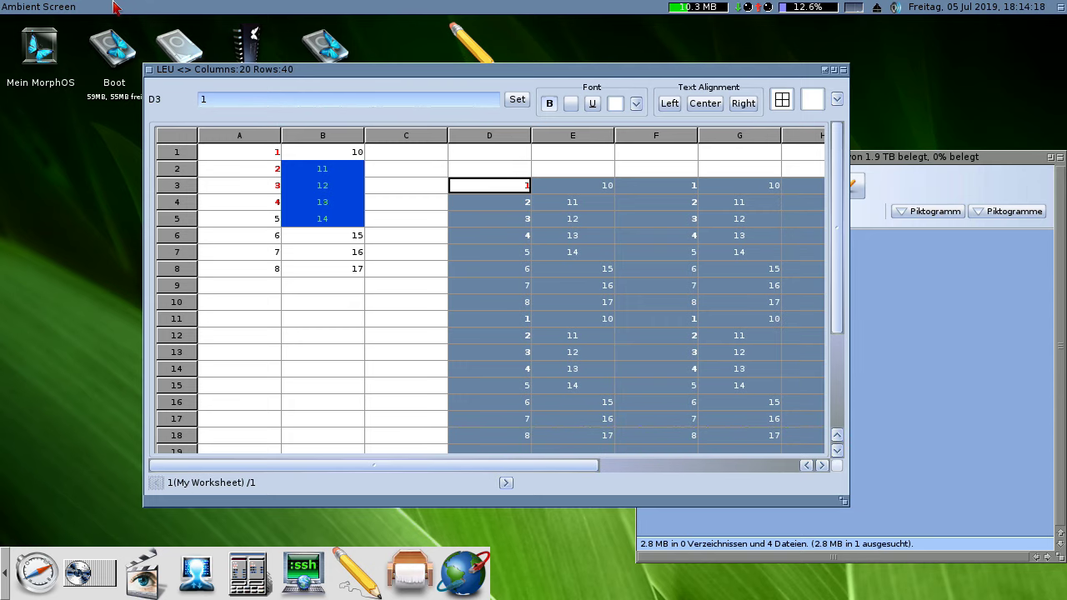
{"action": "right_click", "coordinate": [63, 45]}
{"action": "left_click", "coordinate": [414, 236]}
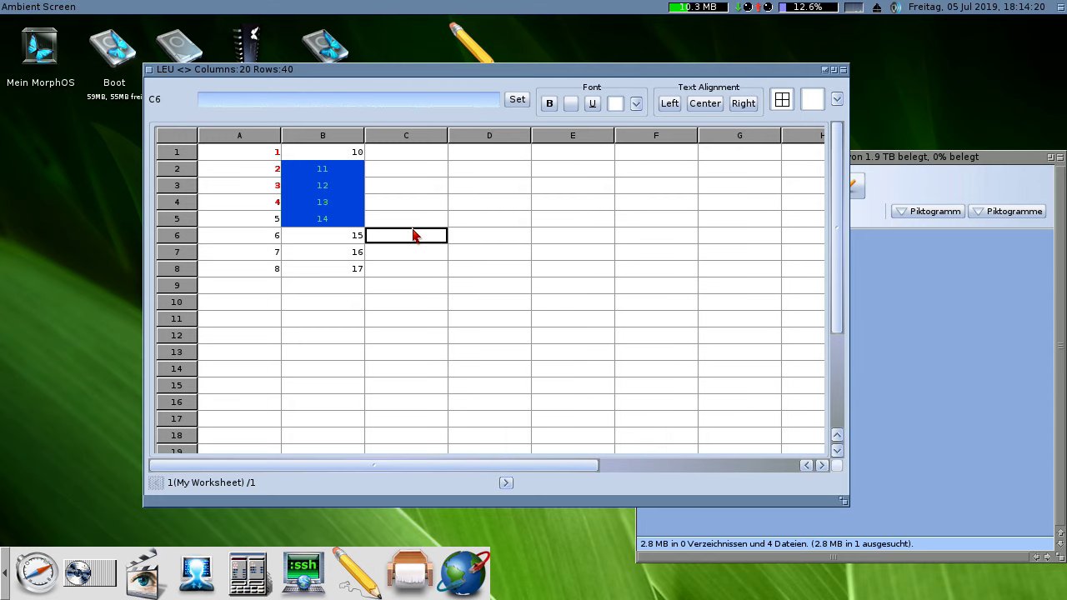
{"action": "left_click", "coordinate": [411, 152]}
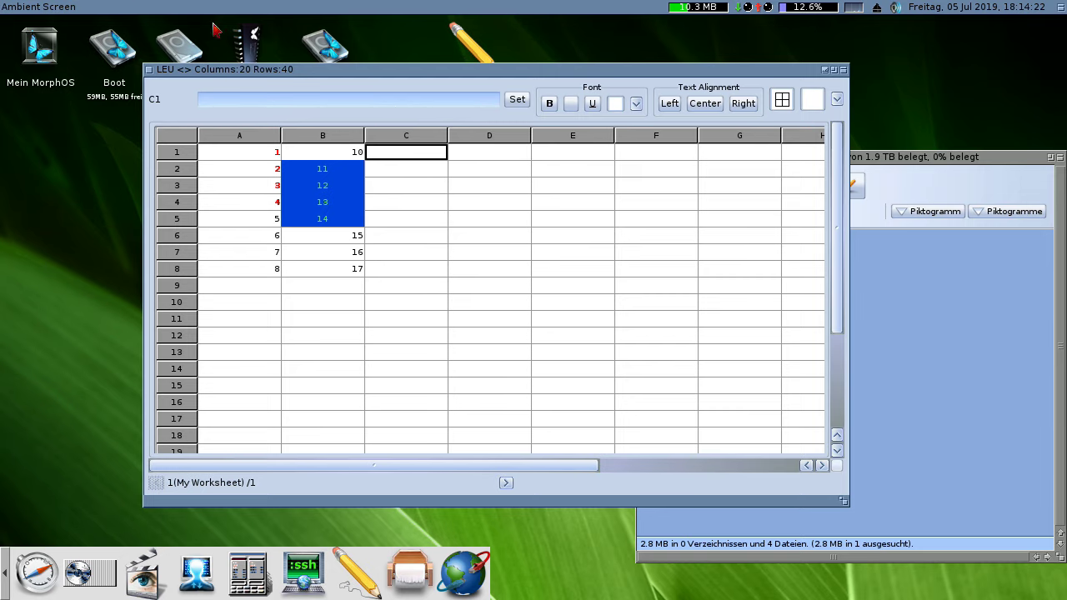
Fill C1:H16 with repeated copies of the block, then copy A1:B8 again
{"action": "right_click", "coordinate": [63, 45]}
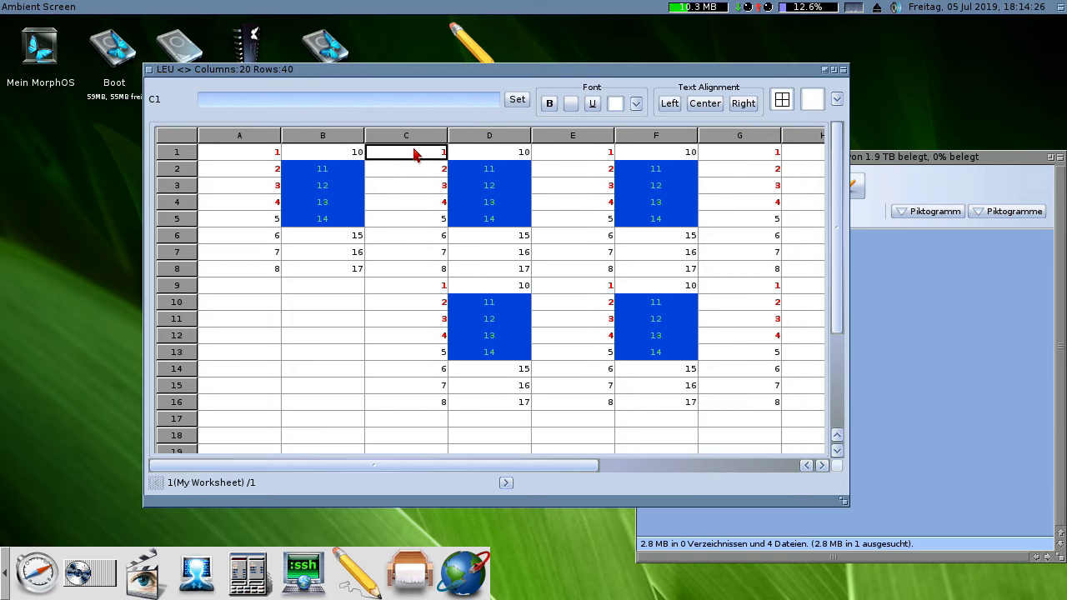
{"action": "left_click_drag", "start_coordinate": [414, 155], "coordinate": [783, 404]}
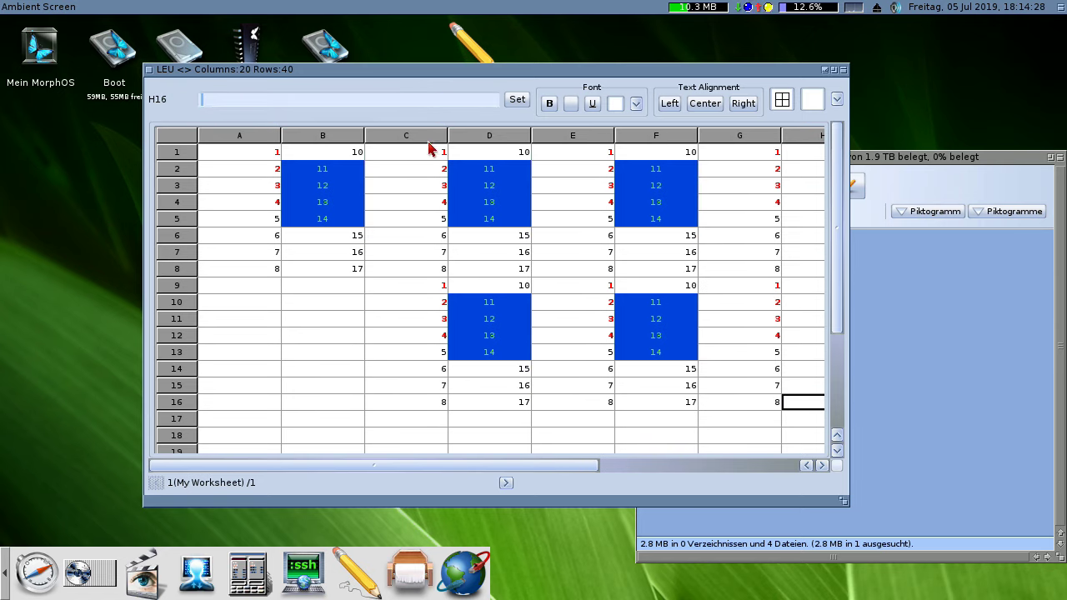
{"action": "left_click_drag", "start_coordinate": [257, 151], "coordinate": [344, 269]}
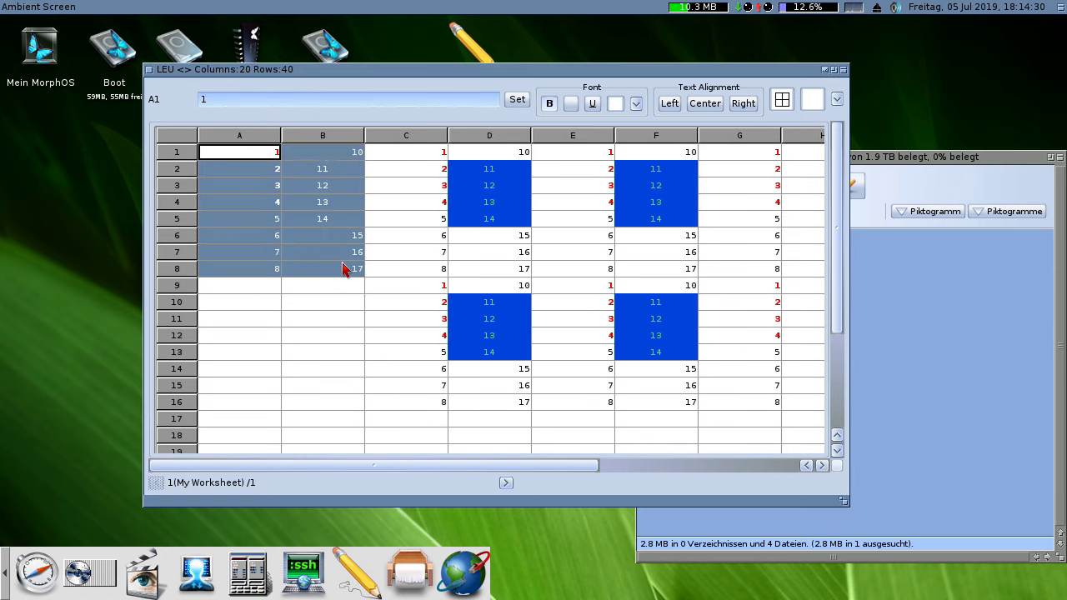
{"action": "right_click", "coordinate": [166, 9]}
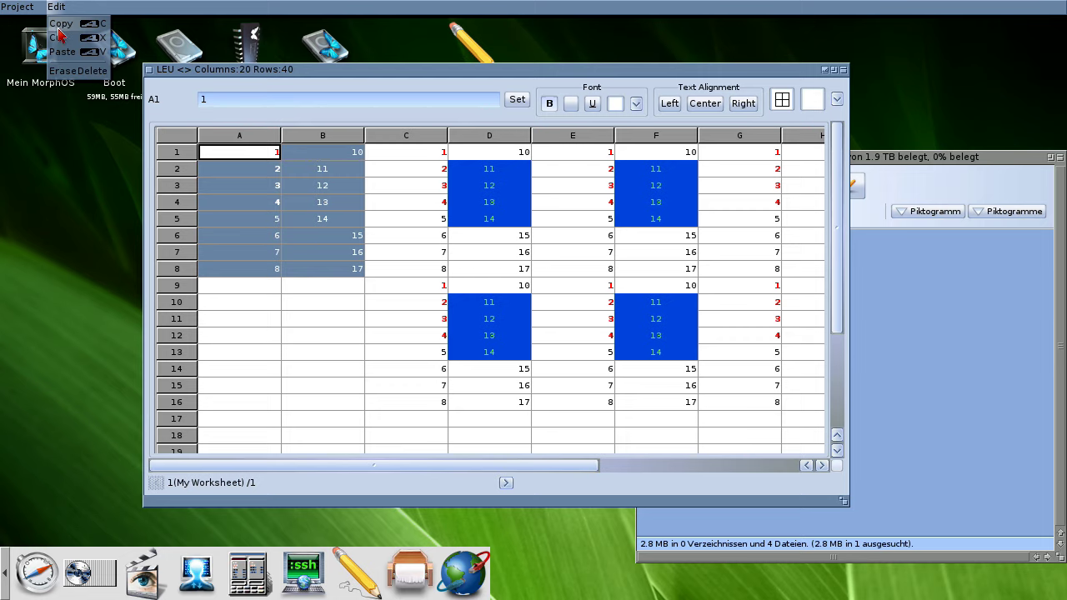
{"action": "left_click", "coordinate": [60, 25]}
{"action": "left_click", "coordinate": [1060, 158]}
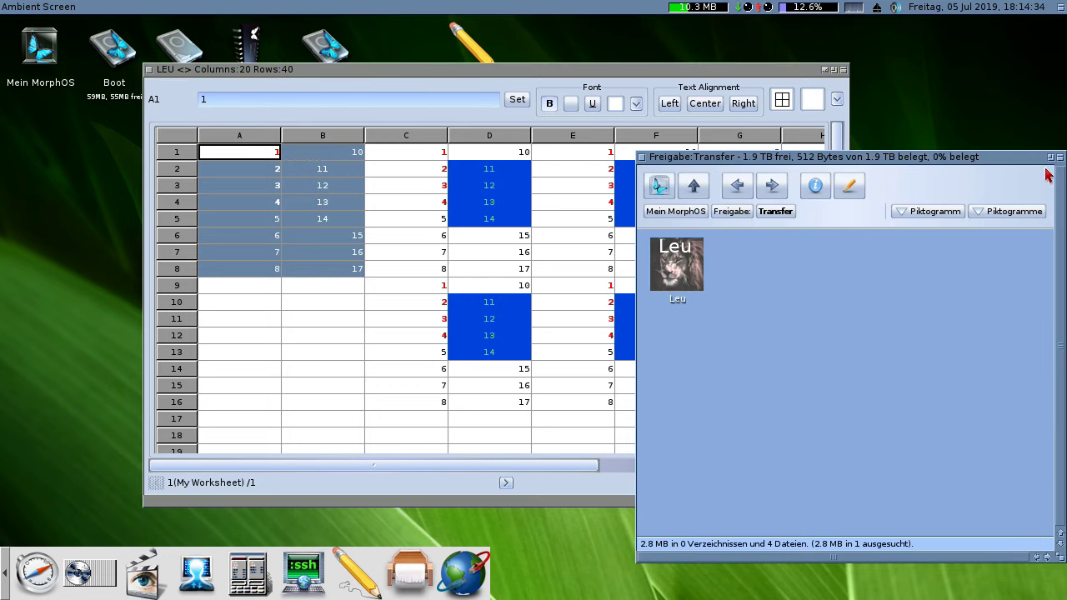
Start a second LEU sheet and paste the copied A1:B8 numbers at A1
{"action": "double_click", "coordinate": [687, 275]}
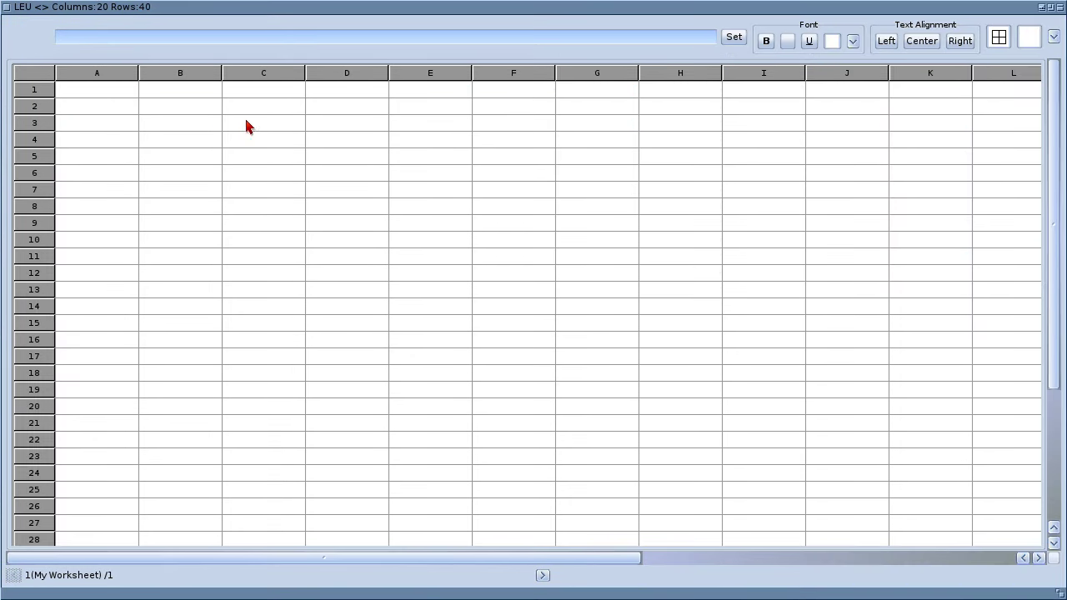
{"action": "left_click", "coordinate": [104, 90]}
{"action": "right_click", "coordinate": [103, 90]}
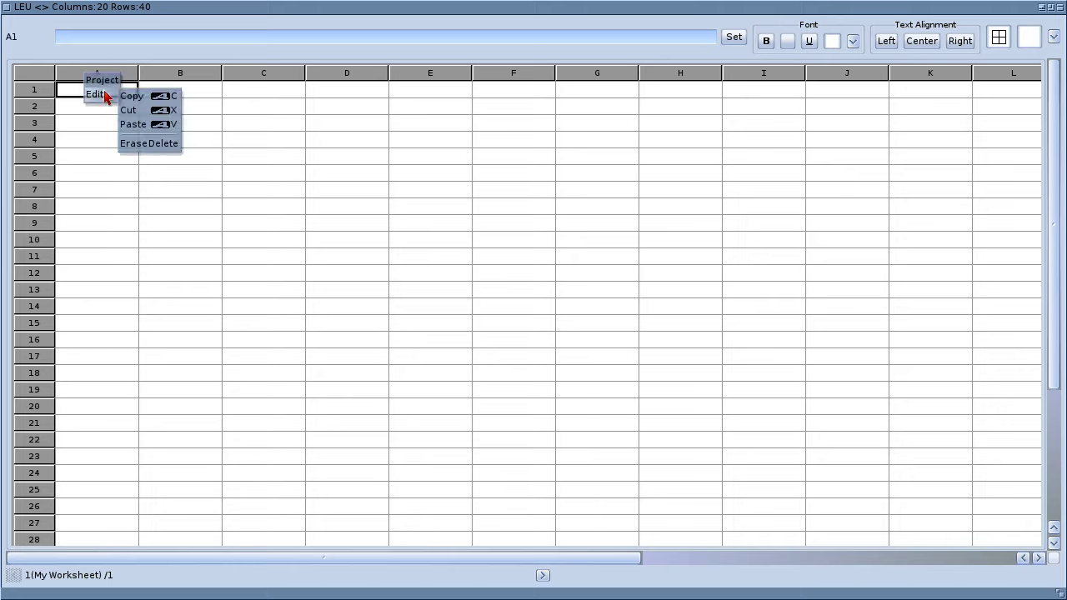
{"action": "left_click", "coordinate": [150, 123]}
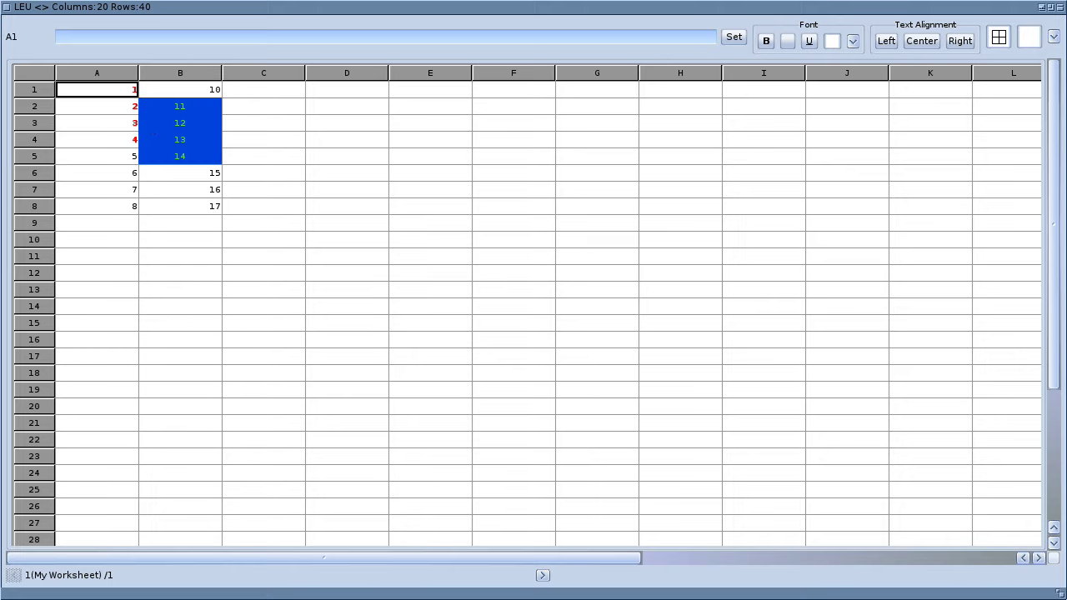
Shrink the new sheet's window, move it right, and bring up Scribble Texteditor
{"action": "left_click_drag", "start_coordinate": [1056, 593], "coordinate": [433, 383]}
{"action": "mouse_move", "coordinate": [180, 8]}
{"action": "left_mouse_down"}
{"action": "mouse_move", "coordinate": [263, 7]}
{"action": "mouse_move", "coordinate": [758, 126]}
{"action": "left_mouse_up"}
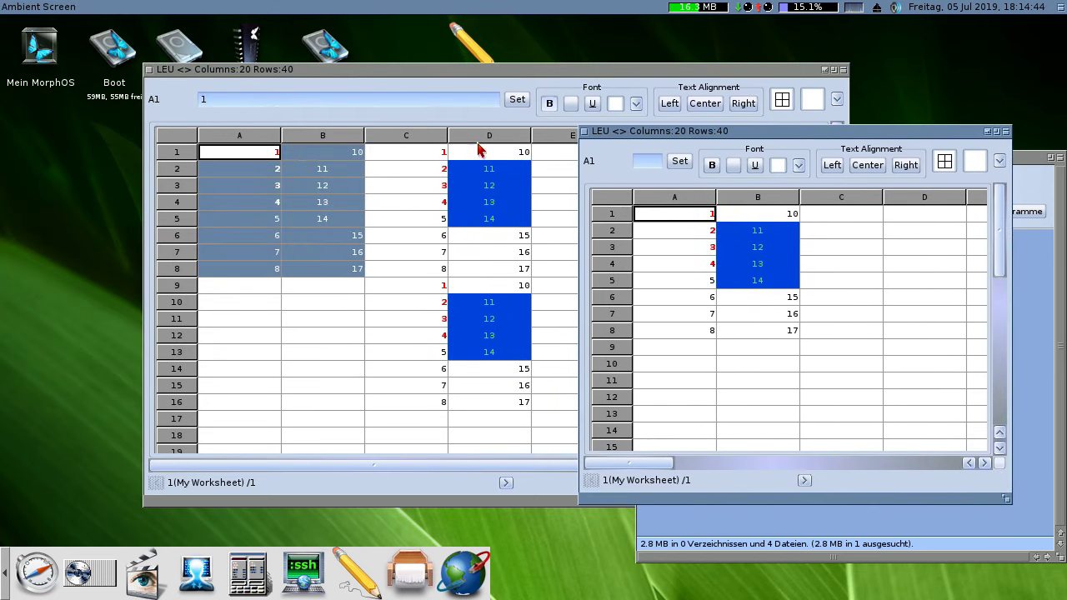
{"action": "left_click", "coordinate": [462, 32]}
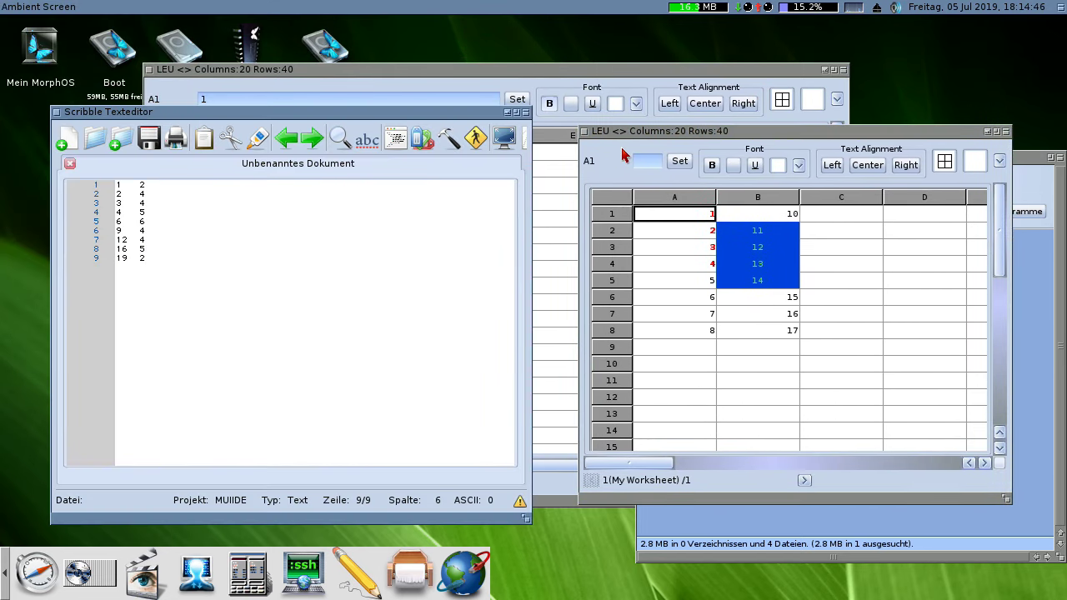
Close the small second sheet and start a fresh LEU window, repositioned on screen
{"action": "left_click", "coordinate": [585, 131]}
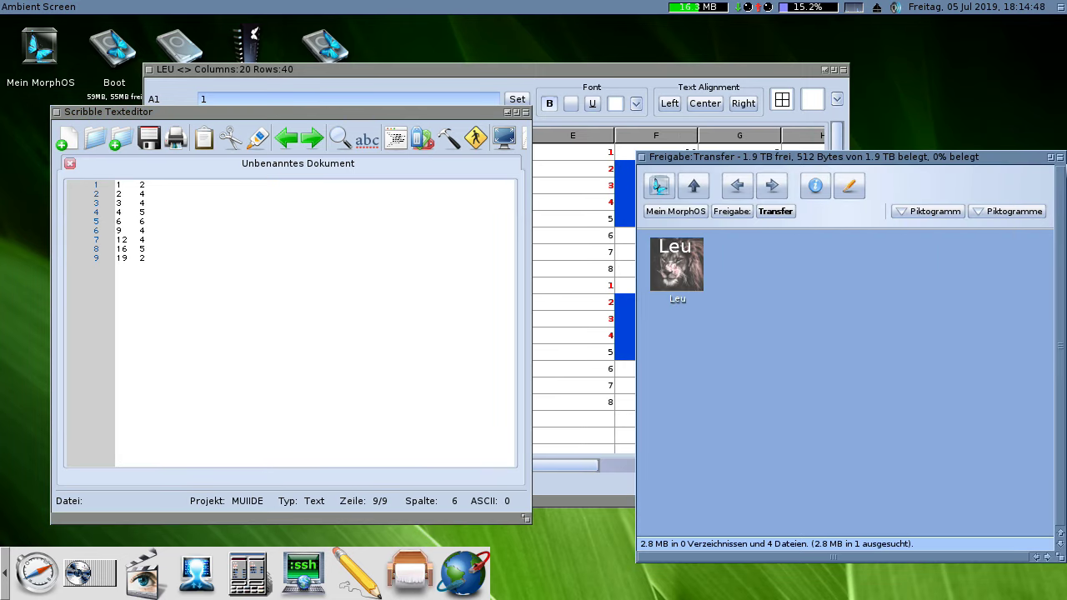
{"action": "double_click", "coordinate": [676, 265]}
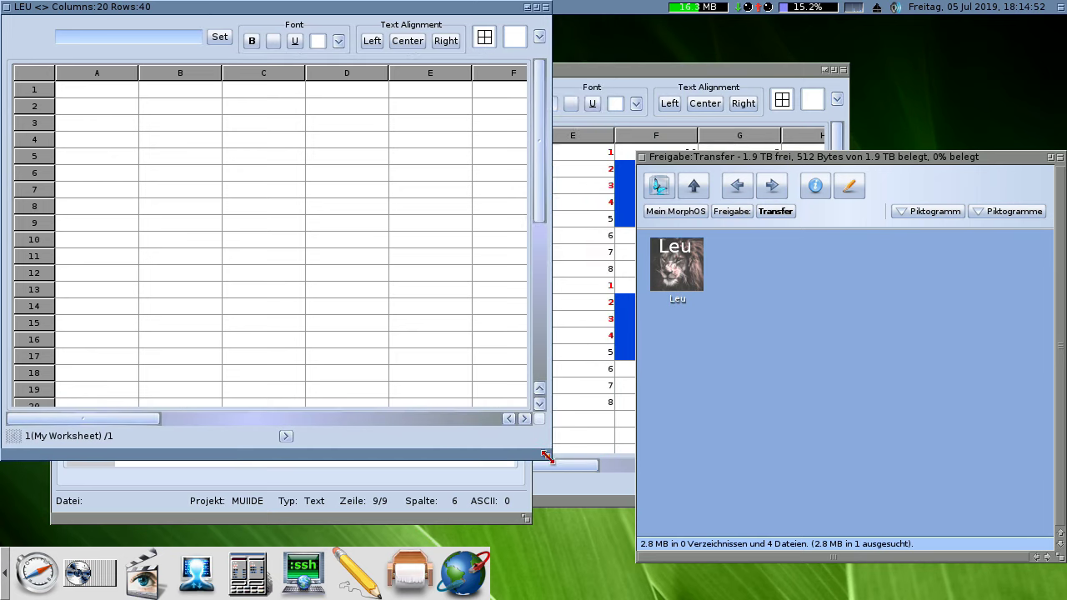
{"action": "mouse_move", "coordinate": [297, 7]}
{"action": "left_mouse_down"}
{"action": "mouse_move", "coordinate": [649, 52]}
{"action": "mouse_move", "coordinate": [744, 52]}
{"action": "left_mouse_up"}
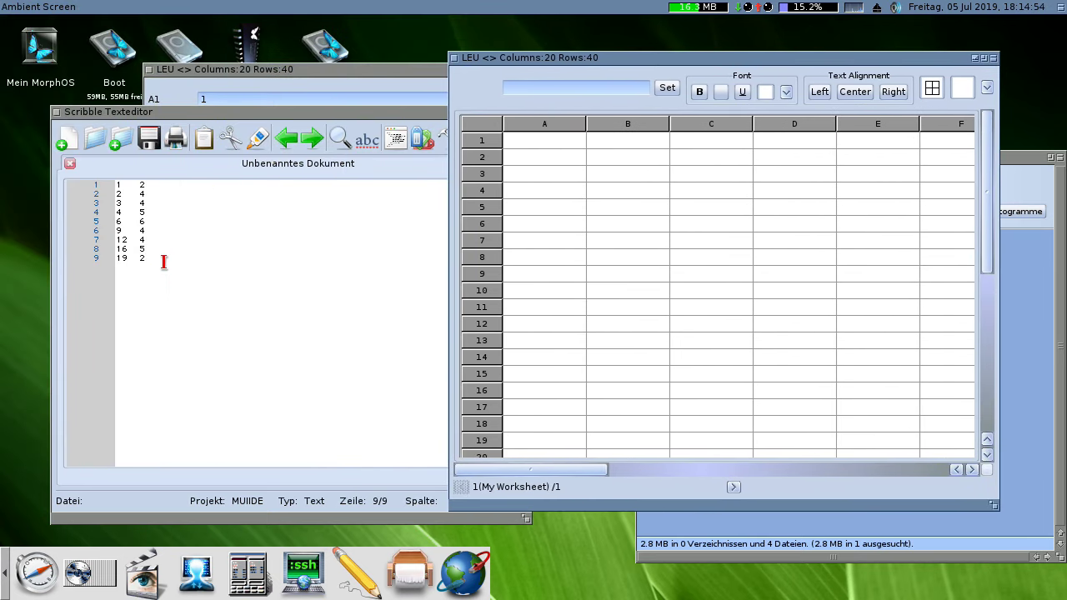
Copy Scribble's nine number-pair lines and paste them into A1:B9 of the new sheet
{"action": "left_click_drag", "start_coordinate": [163, 263], "coordinate": [84, 171]}
{"action": "right_click", "coordinate": [138, 210]}
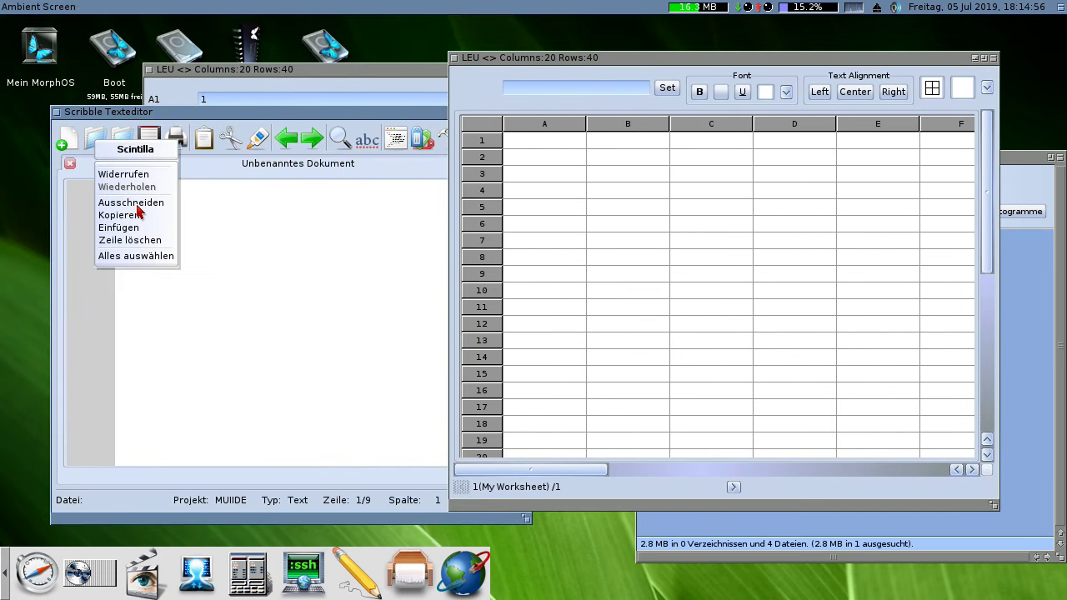
{"action": "left_click", "coordinate": [140, 215]}
{"action": "left_click", "coordinate": [563, 143]}
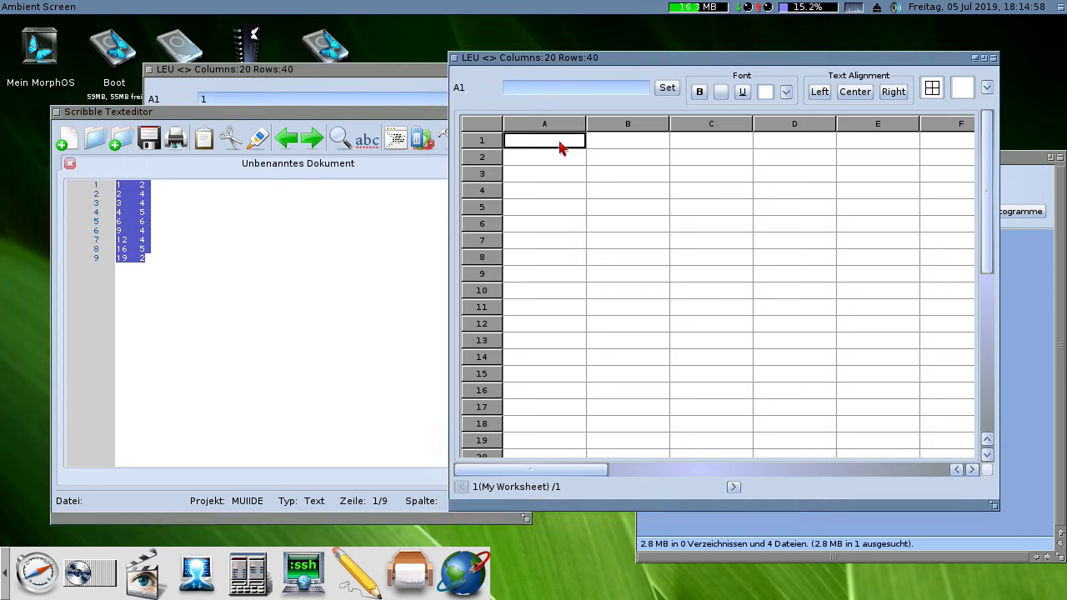
{"action": "right_click", "coordinate": [563, 141]}
{"action": "left_click", "coordinate": [624, 177]}
{"action": "left_click_drag", "start_coordinate": [640, 146], "coordinate": [640, 282]}
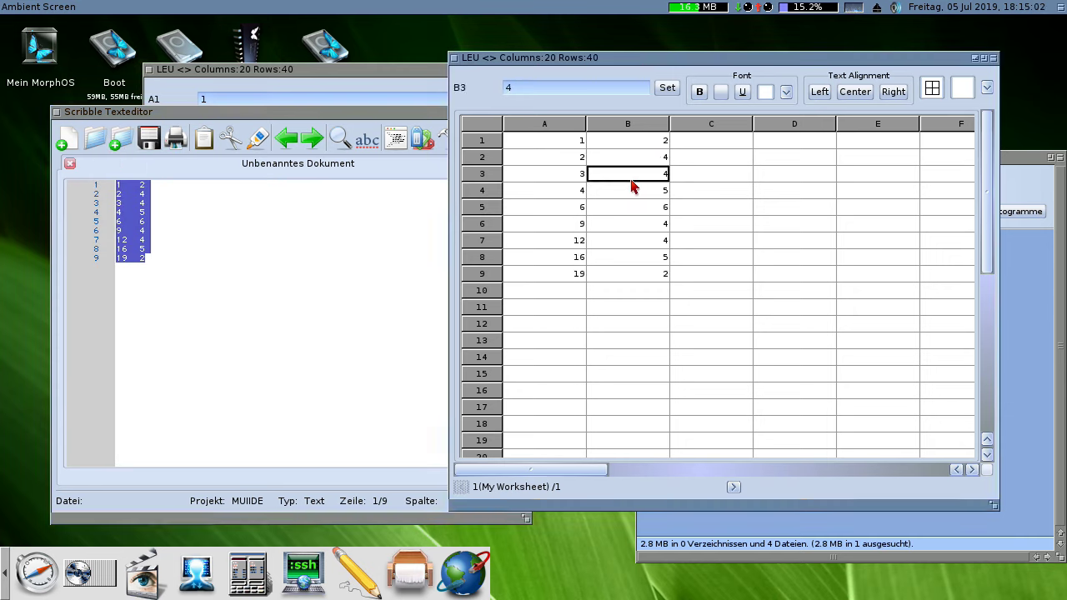
{"action": "left_click", "coordinate": [705, 142]}
{"action": "type", "text": "=A1+b1"}
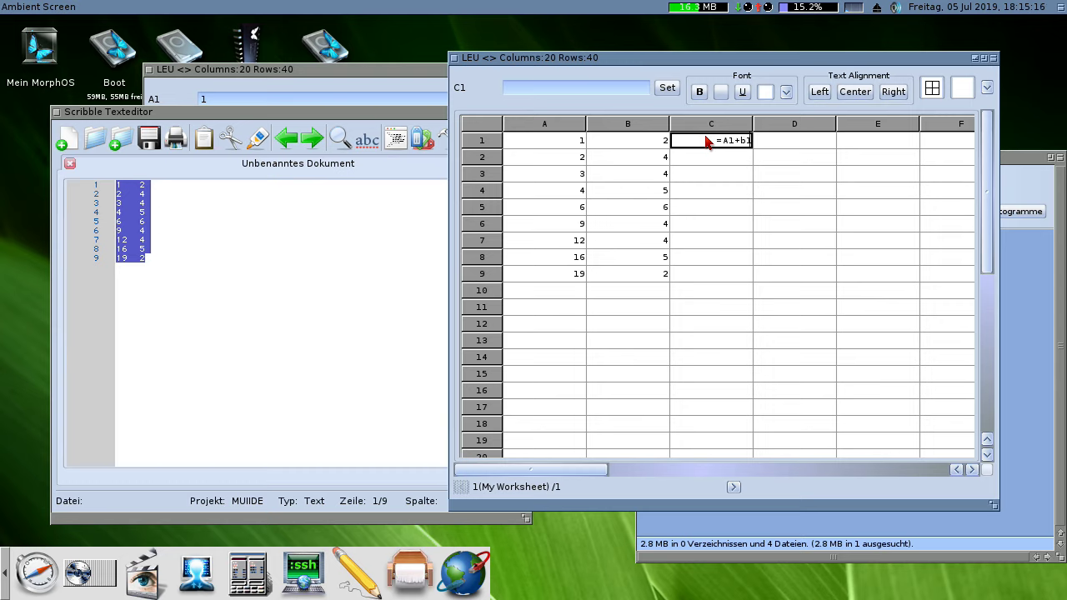
Enter =A1+B1 in C1 and copy it down into C2:C9
{"action": "key", "text": "Return"}
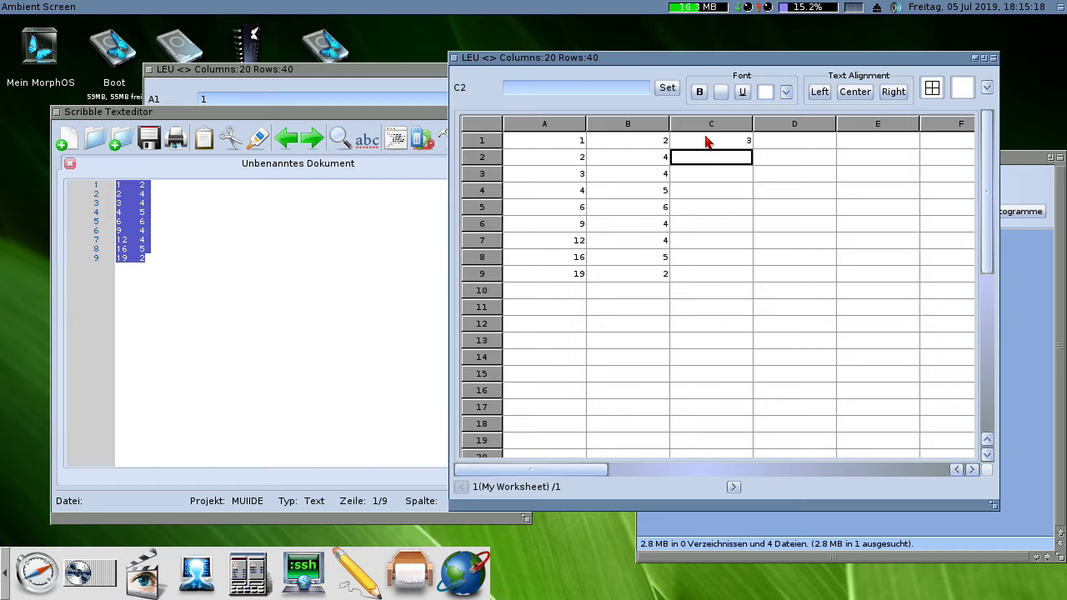
{"action": "left_click", "coordinate": [723, 143]}
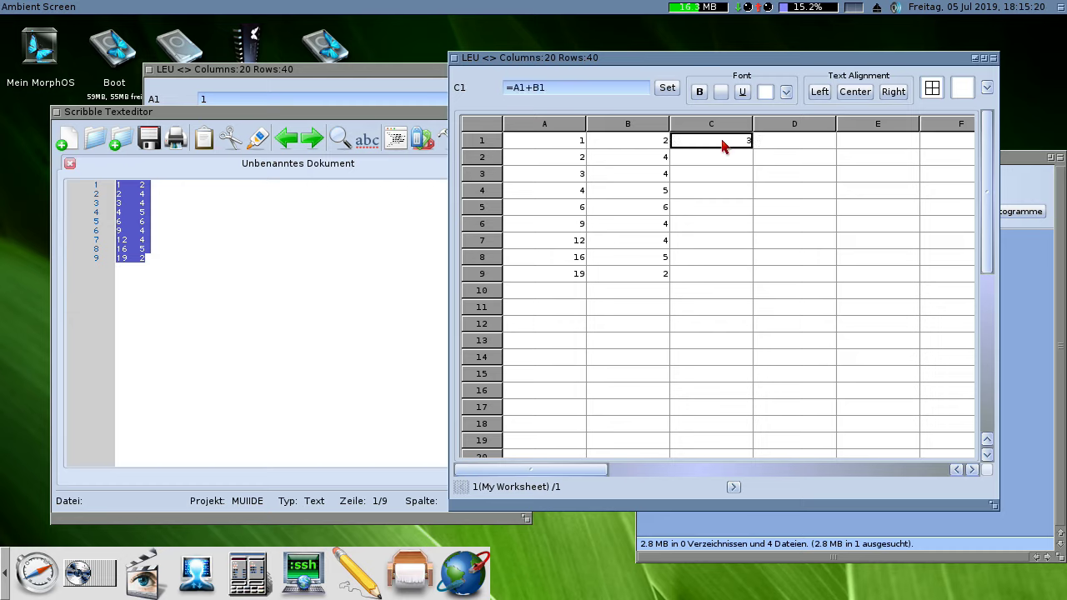
{"action": "left_click", "coordinate": [55, 6]}
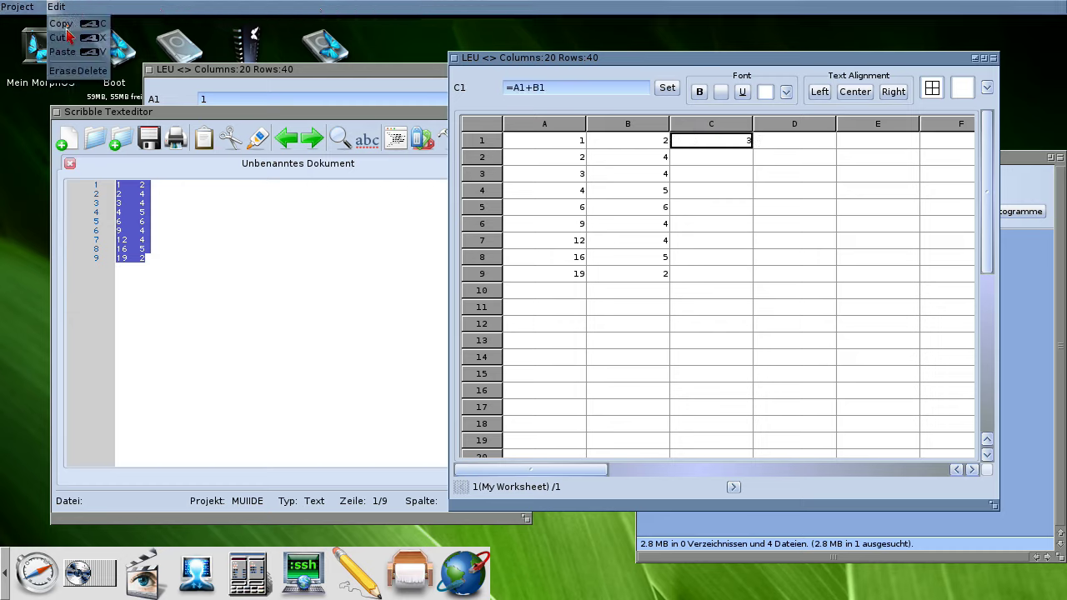
{"action": "left_click", "coordinate": [68, 25]}
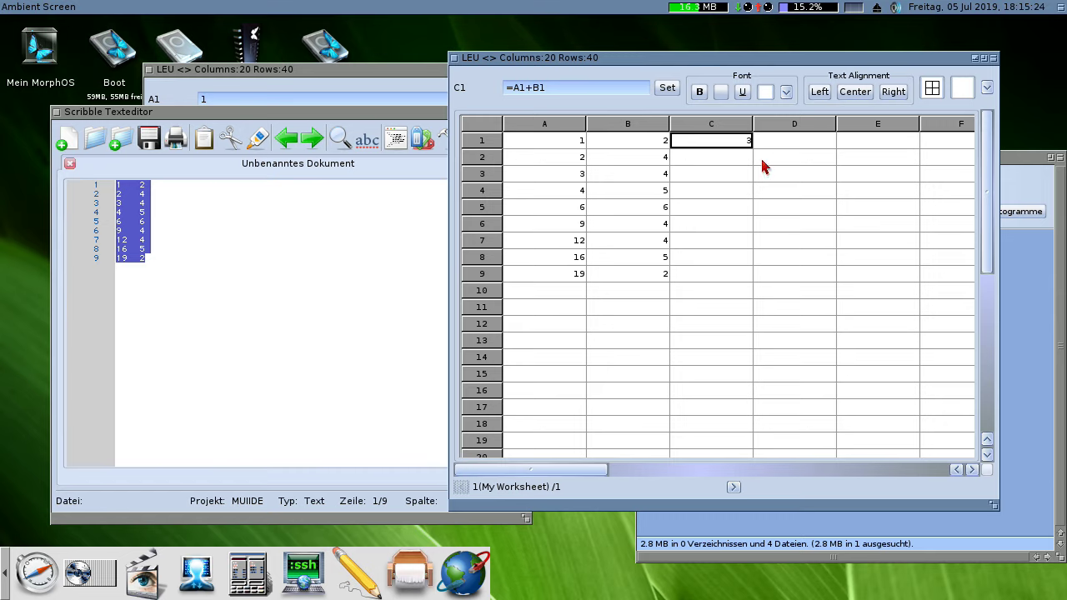
{"action": "left_click_drag", "start_coordinate": [726, 159], "coordinate": [723, 275]}
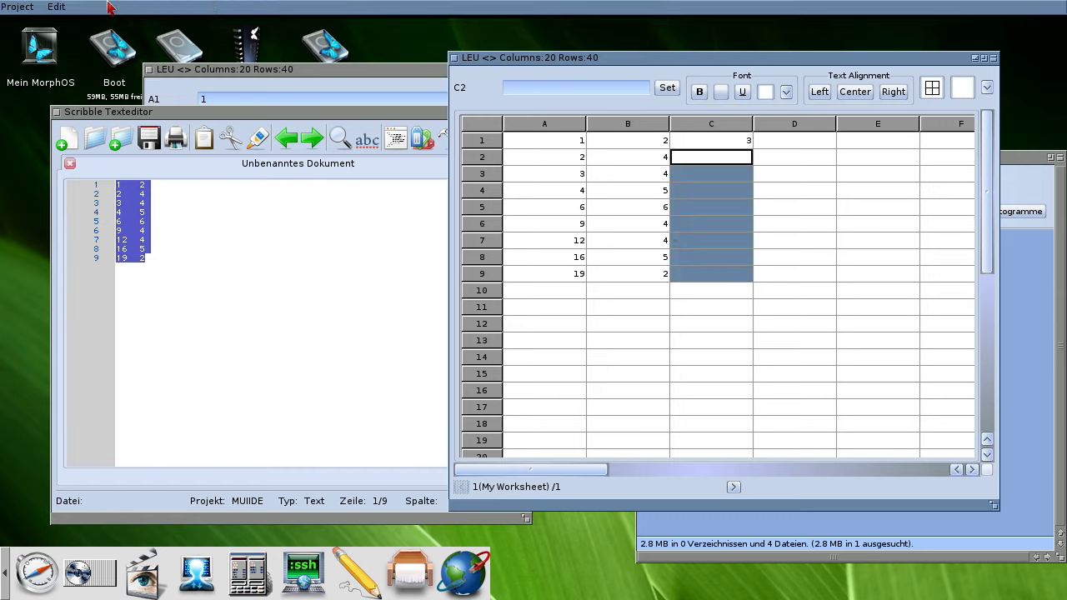
{"action": "left_click", "coordinate": [55, 7]}
{"action": "left_click", "coordinate": [68, 56]}
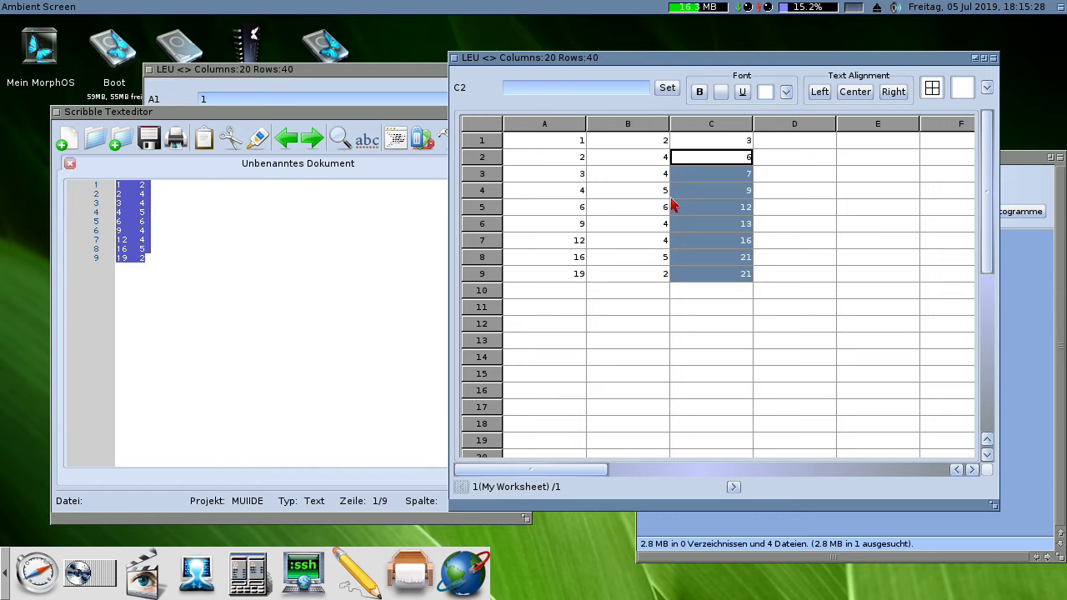
Check the sum formulas in C1 through C9, showing values from 3 to 21
{"action": "left_click", "coordinate": [806, 196]}
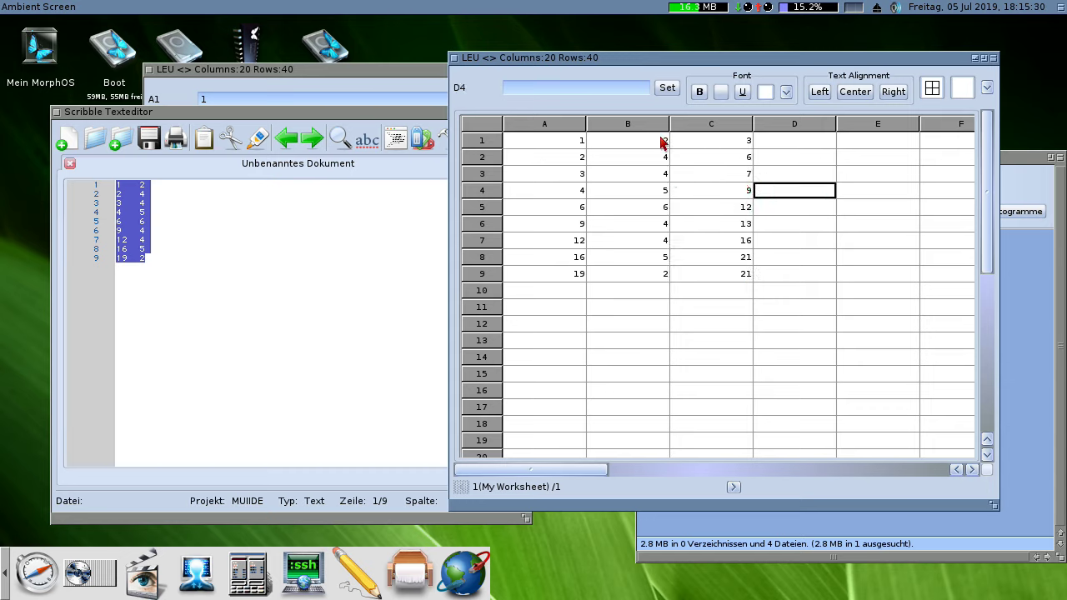
{"action": "left_click", "coordinate": [728, 143]}
{"action": "left_click", "coordinate": [728, 157]}
{"action": "left_click", "coordinate": [729, 190]}
{"action": "left_click", "coordinate": [729, 207]}
{"action": "left_click", "coordinate": [730, 223]}
{"action": "left_click", "coordinate": [729, 243]}
{"action": "left_click", "coordinate": [728, 259]}
{"action": "left_click", "coordinate": [733, 275]}
{"action": "left_click", "coordinate": [817, 214]}
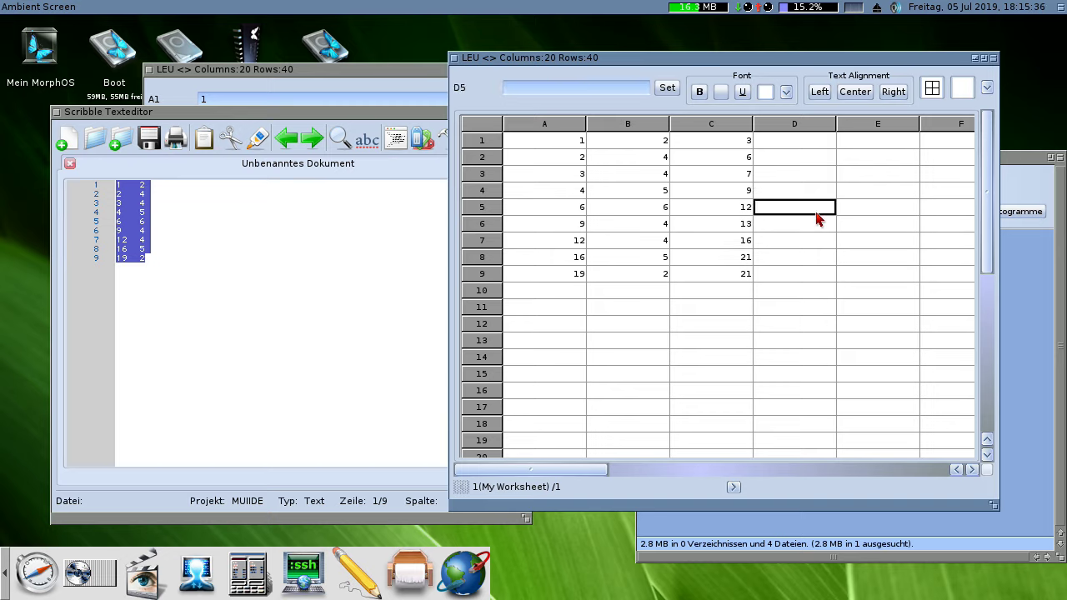
{"action": "left_click", "coordinate": [746, 192]}
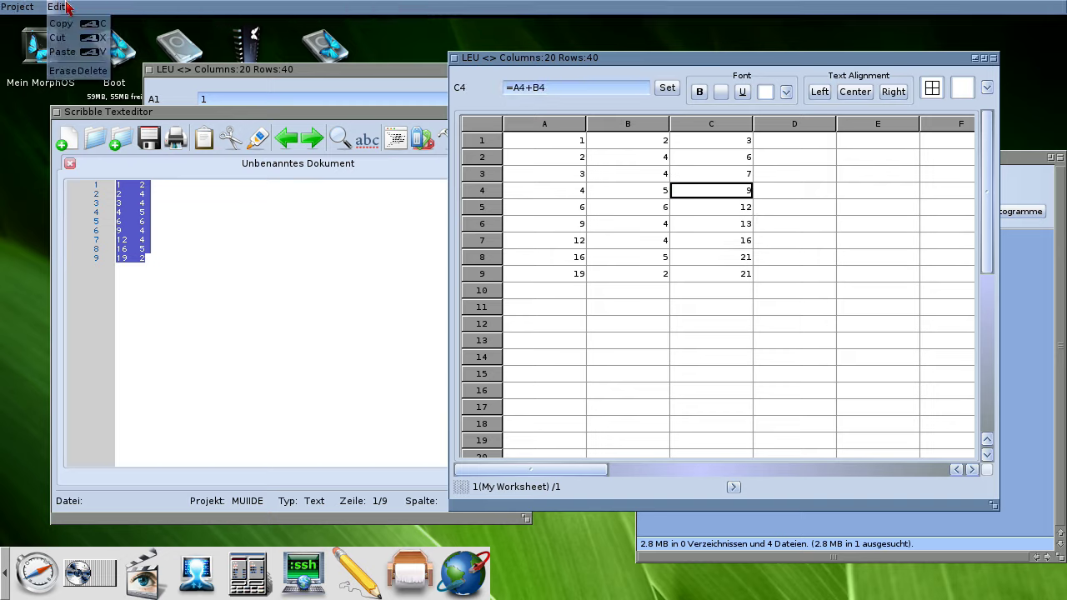
Try fitting the sheet size to the data in the Set Size settings
{"action": "left_click", "coordinate": [44, 71]}
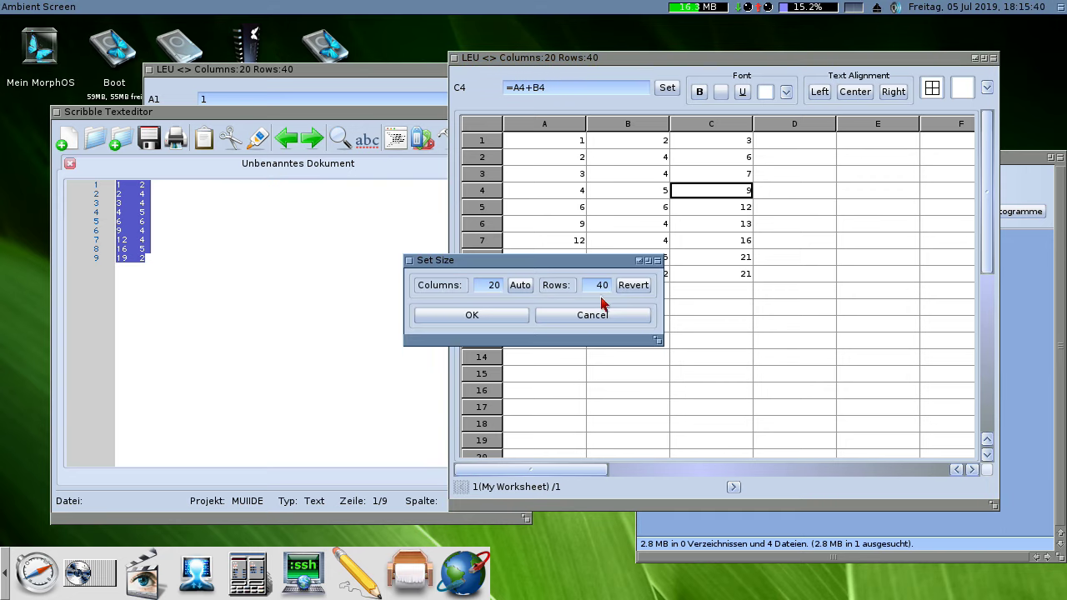
{"action": "left_click", "coordinate": [491, 287]}
{"action": "left_click", "coordinate": [522, 287]}
{"action": "left_click", "coordinate": [471, 315]}
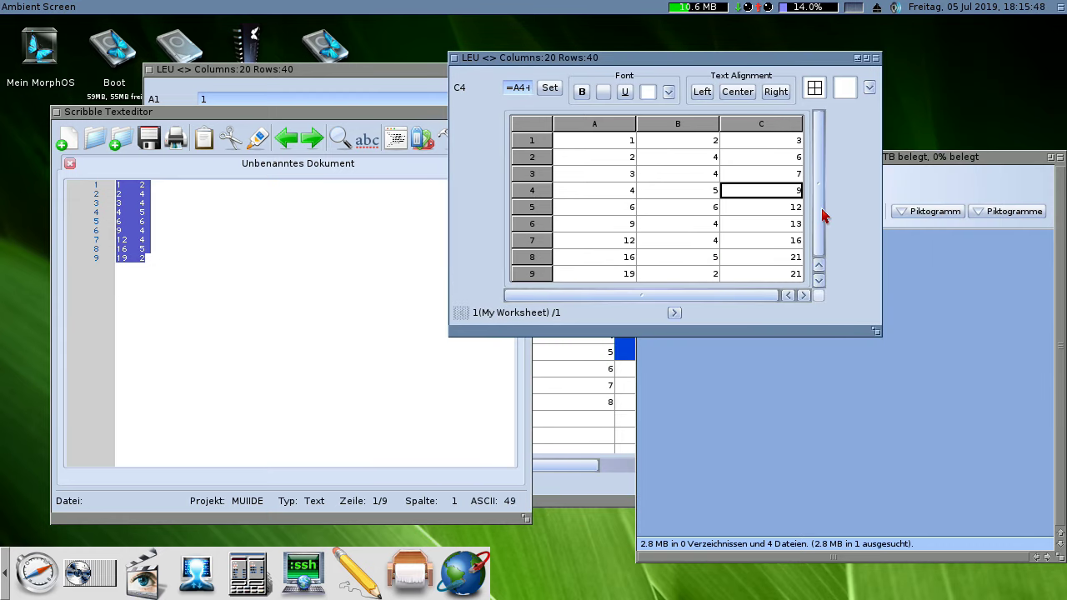
Set the sheet size to 30 columns and 30 rows
{"action": "right_click", "coordinate": [400, 6]}
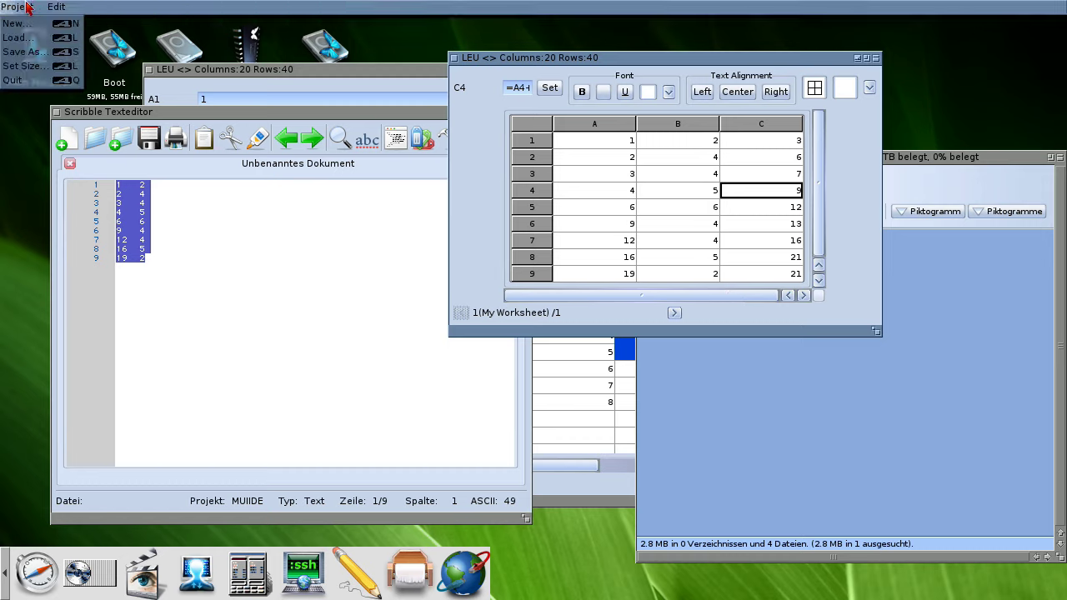
{"action": "left_click", "coordinate": [34, 75]}
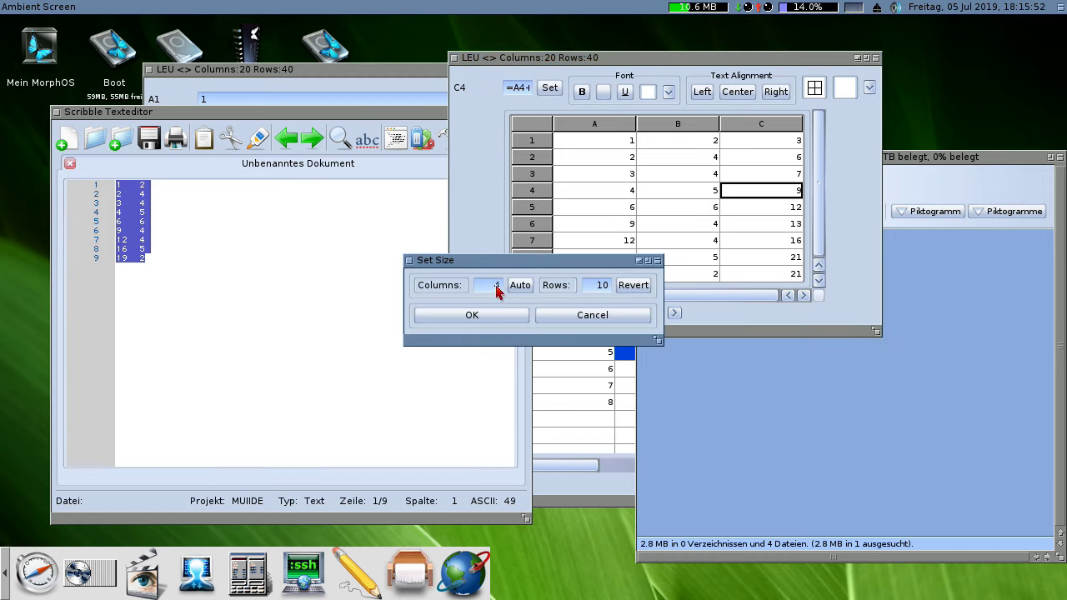
{"action": "double_click", "coordinate": [494, 288]}
{"action": "double_click", "coordinate": [588, 290]}
{"action": "type", "text": "30"}
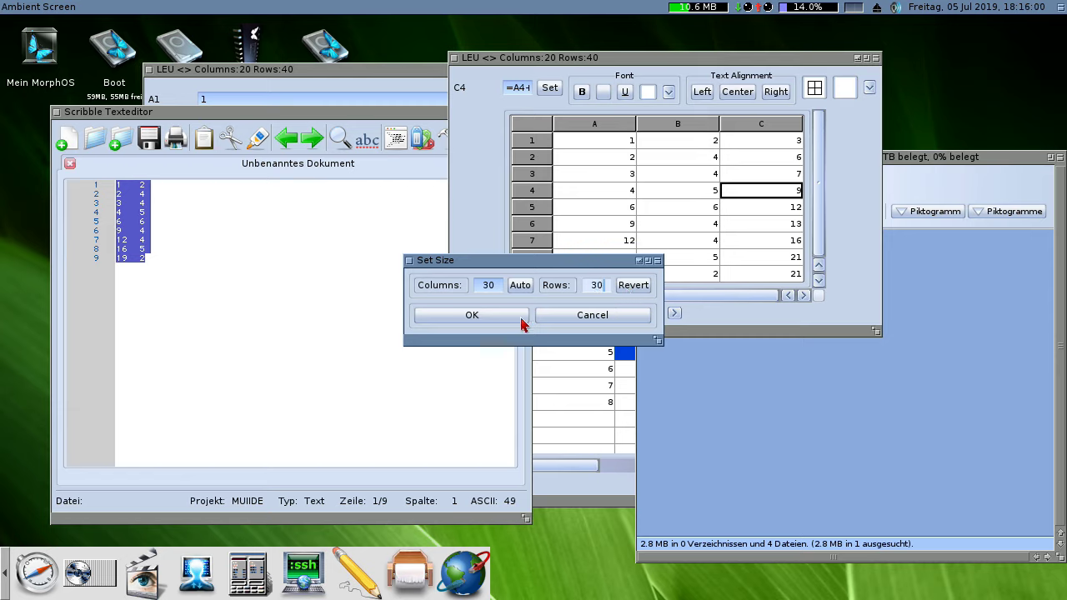
{"action": "left_click", "coordinate": [482, 320]}
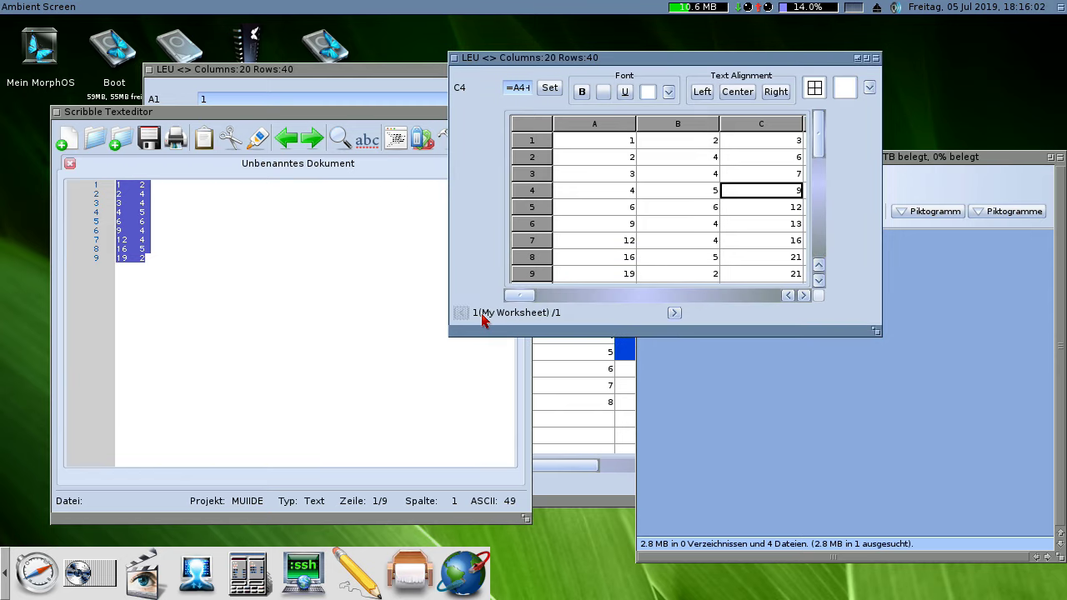
Enlarge the worksheet window to show columns A–F and rows 1–21, then select A1:C9
{"action": "left_click_drag", "start_coordinate": [875, 330], "coordinate": [1004, 528]}
{"action": "left_click_drag", "start_coordinate": [1000, 197], "coordinate": [1002, 129]}
{"action": "mouse_move", "coordinate": [530, 491]}
{"action": "left_mouse_down"}
{"action": "mouse_move", "coordinate": [979, 496]}
{"action": "mouse_move", "coordinate": [460, 488]}
{"action": "left_mouse_up"}
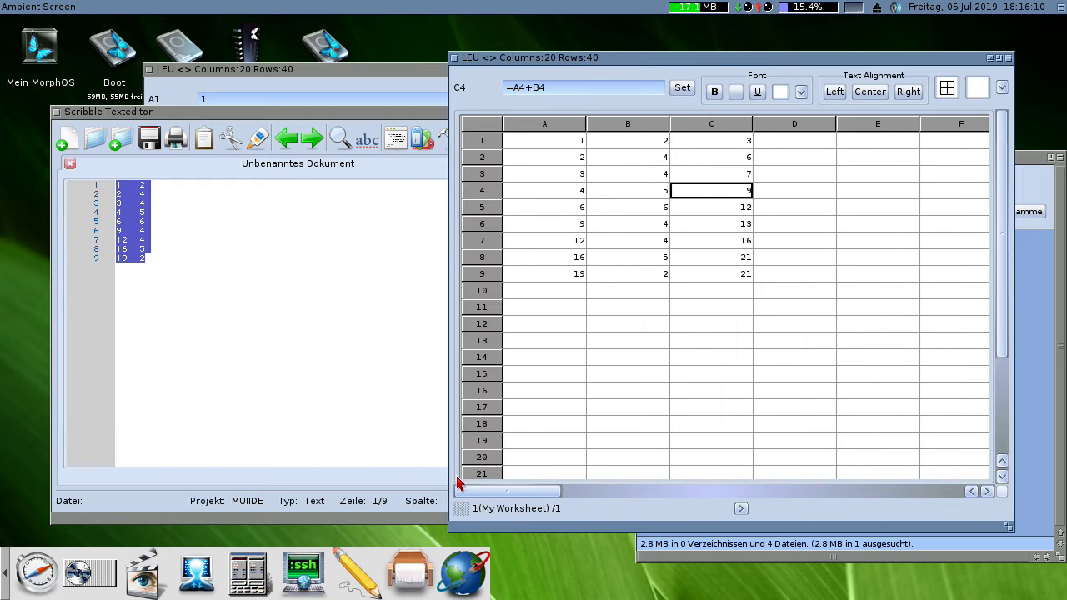
{"action": "mouse_move", "coordinate": [554, 141]}
{"action": "left_mouse_down"}
{"action": "mouse_move", "coordinate": [614, 166]}
{"action": "mouse_move", "coordinate": [721, 283]}
{"action": "left_mouse_up"}
Copy A1:C9 into a new untitled Scribble document as nine tab-separated lines
{"action": "right_click", "coordinate": [449, 7]}
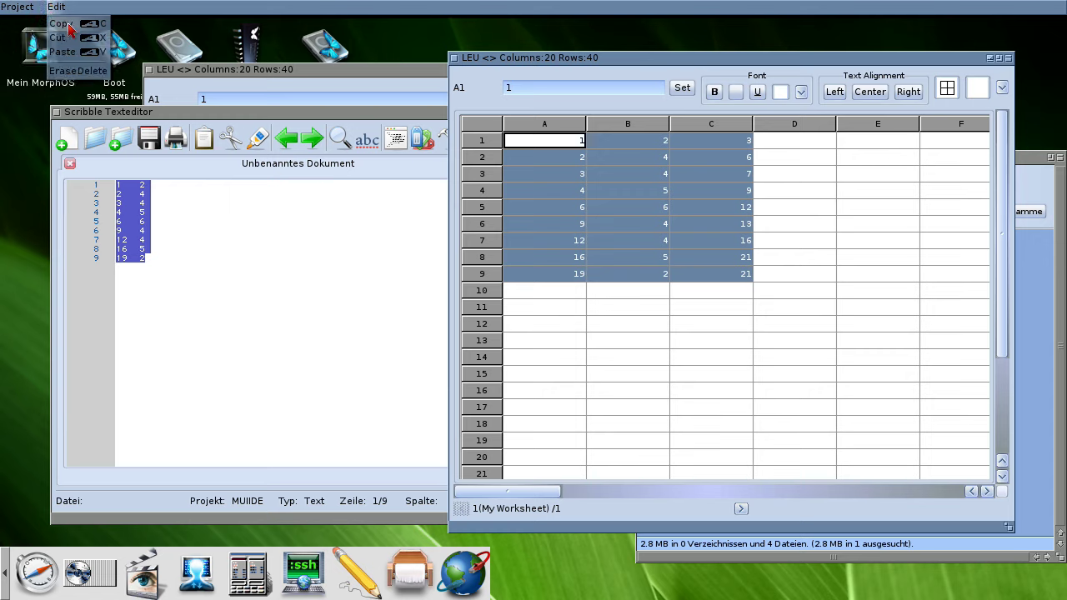
{"action": "left_click", "coordinate": [63, 52]}
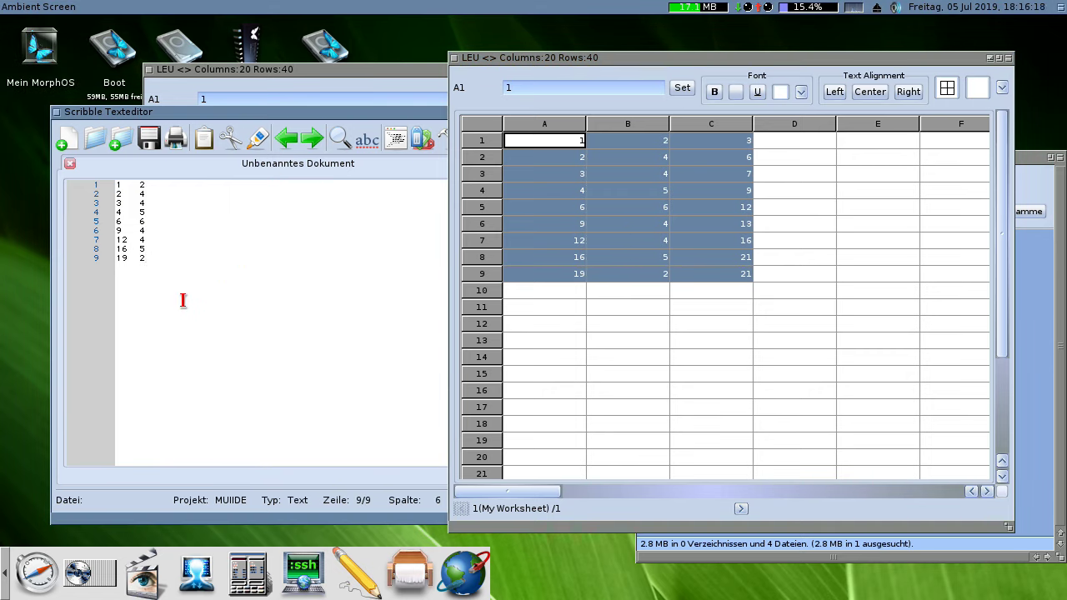
{"action": "left_click", "coordinate": [67, 139]}
{"action": "right_click", "coordinate": [172, 208]}
{"action": "left_click", "coordinate": [188, 238]}
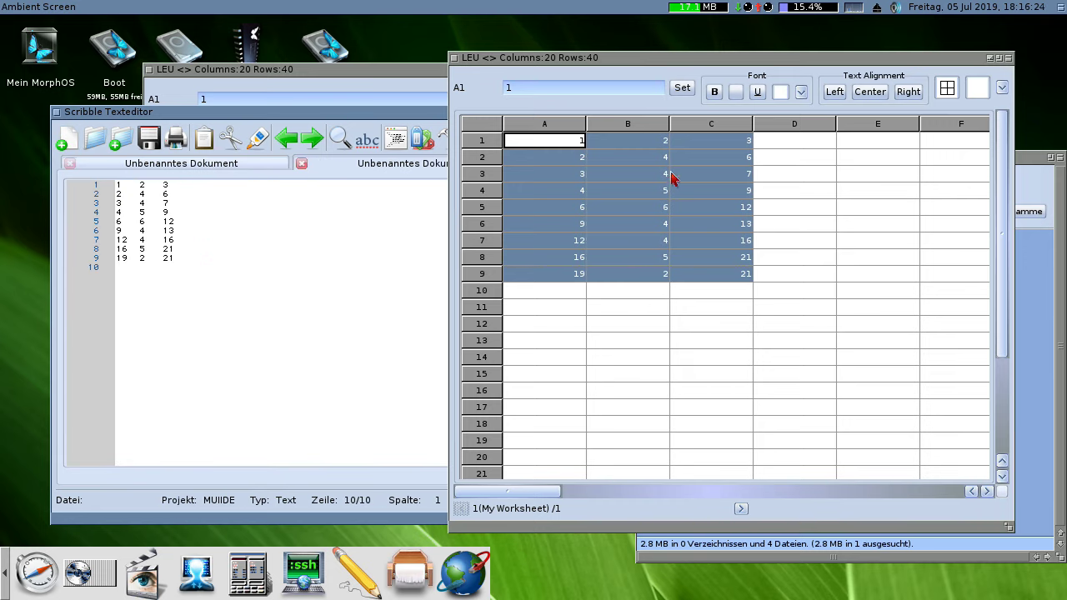
{"action": "left_click", "coordinate": [411, 65]}
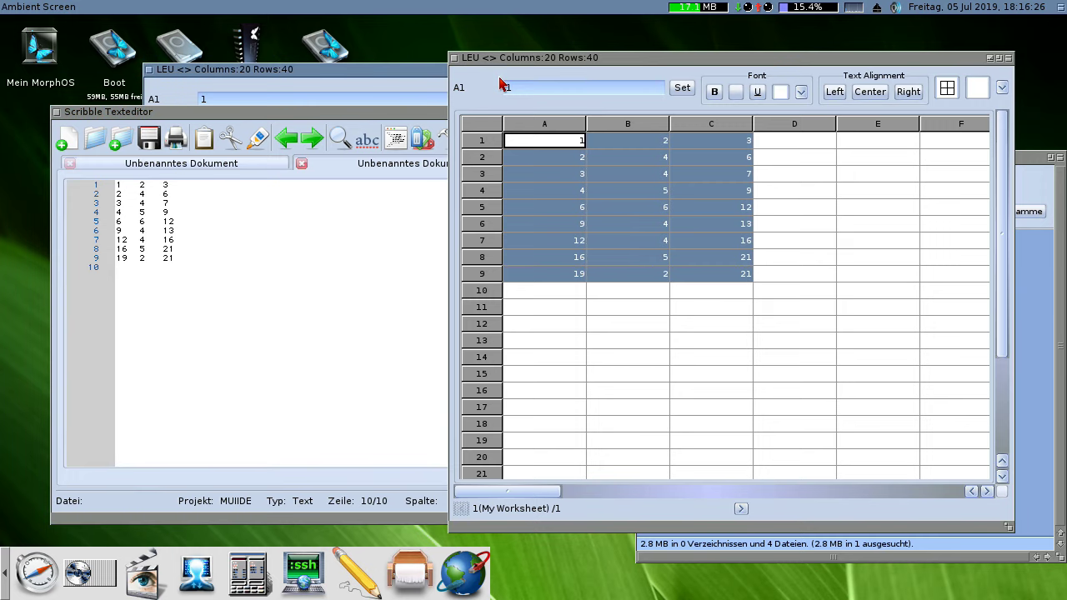
{"action": "left_click_drag", "start_coordinate": [422, 81], "coordinate": [728, 36]}
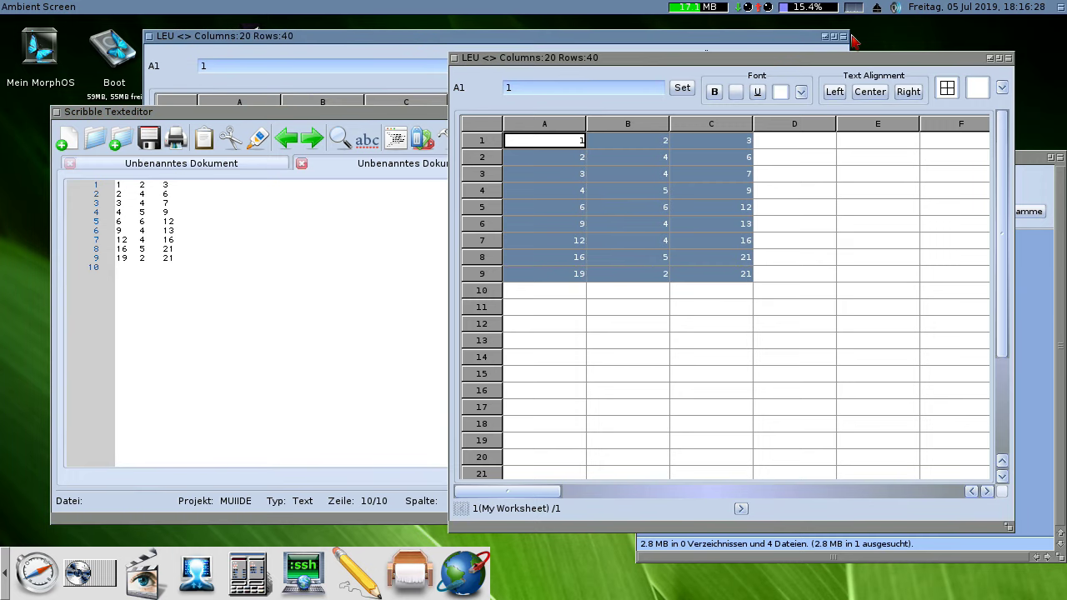
Erase the old repeated block in C1:G16 of the other LEU sheet
{"action": "left_click", "coordinate": [842, 36]}
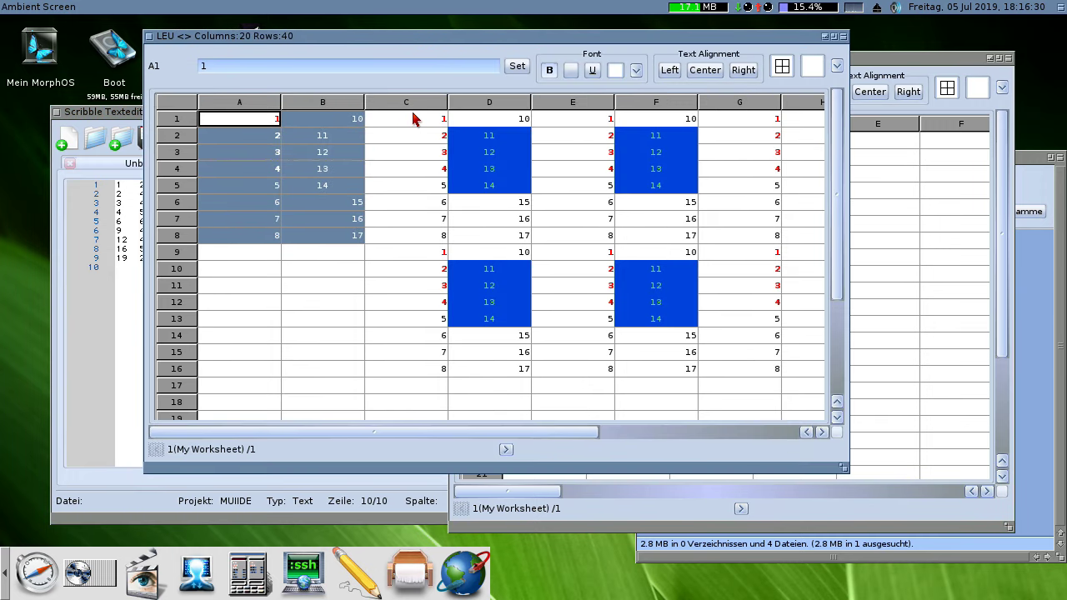
{"action": "left_click_drag", "start_coordinate": [413, 118], "coordinate": [774, 367]}
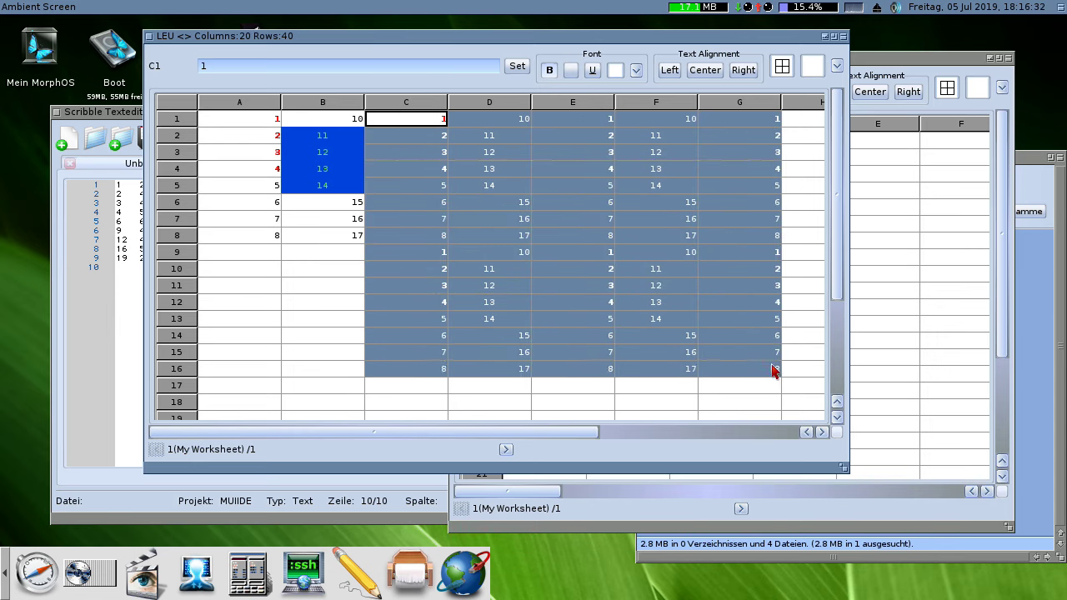
{"action": "right_click", "coordinate": [222, 8]}
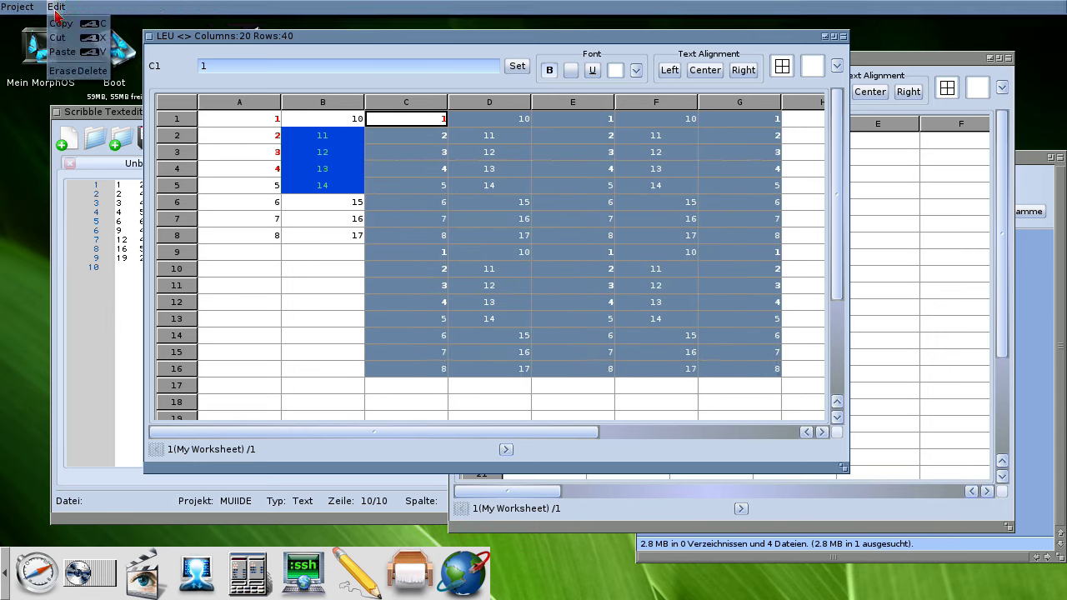
{"action": "left_click", "coordinate": [76, 72]}
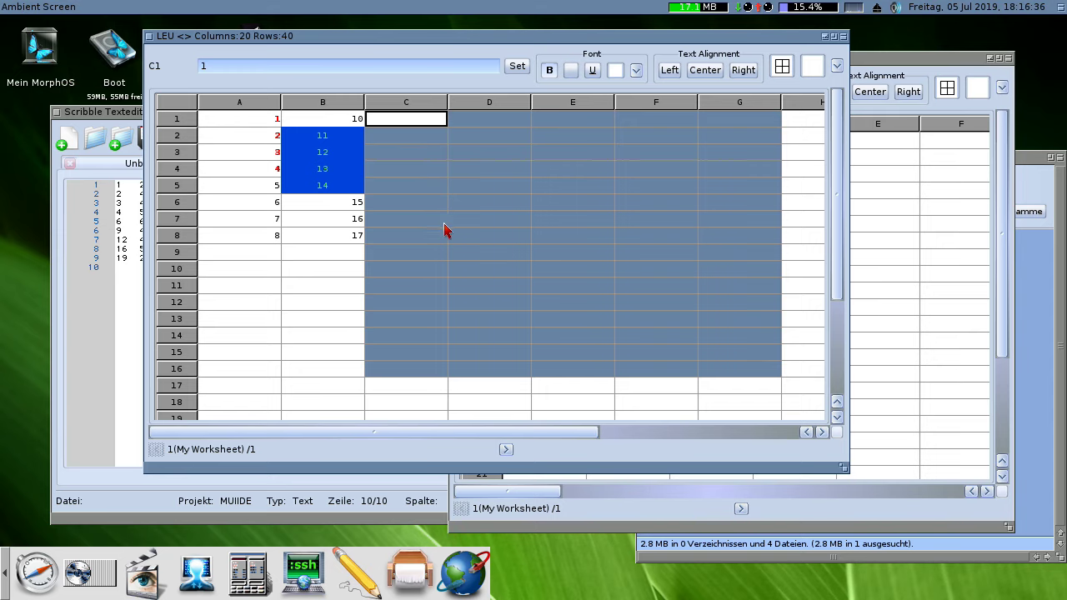
Paste the nine rows at D1 and verify column F adds D and E
{"action": "left_click", "coordinate": [456, 219]}
{"action": "left_click", "coordinate": [459, 123]}
{"action": "right_click", "coordinate": [459, 117]}
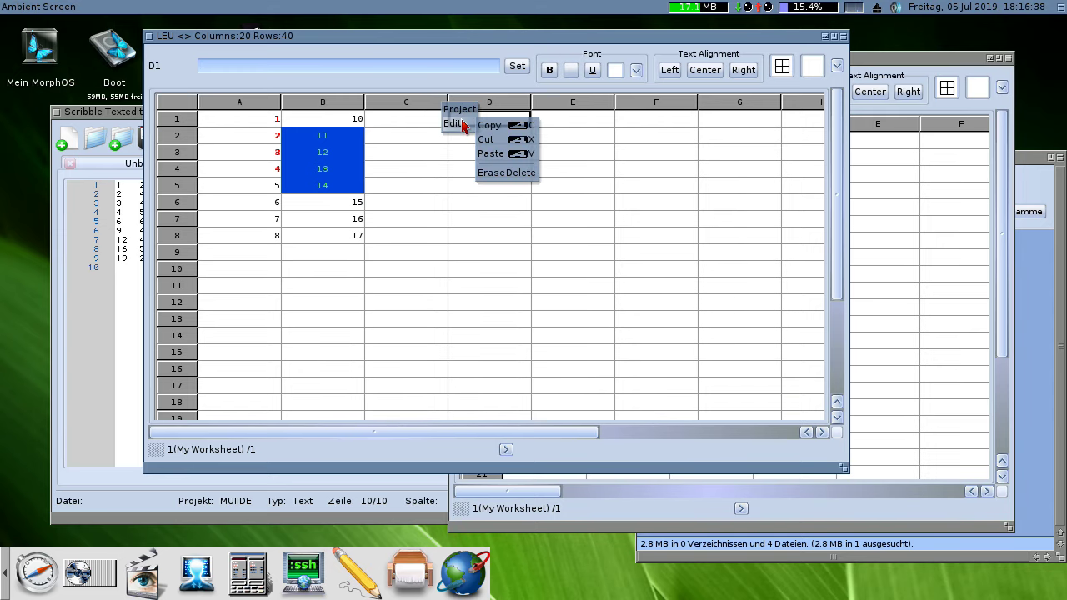
{"action": "left_click", "coordinate": [525, 153]}
{"action": "left_click", "coordinate": [675, 125]}
{"action": "left_click_drag", "start_coordinate": [672, 146], "coordinate": [679, 257]}
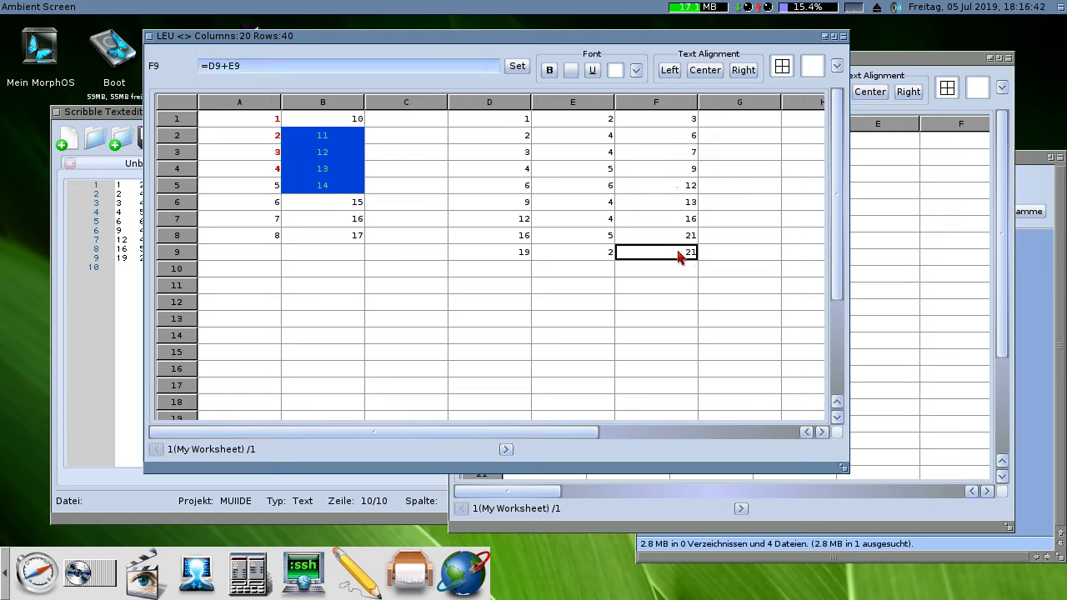